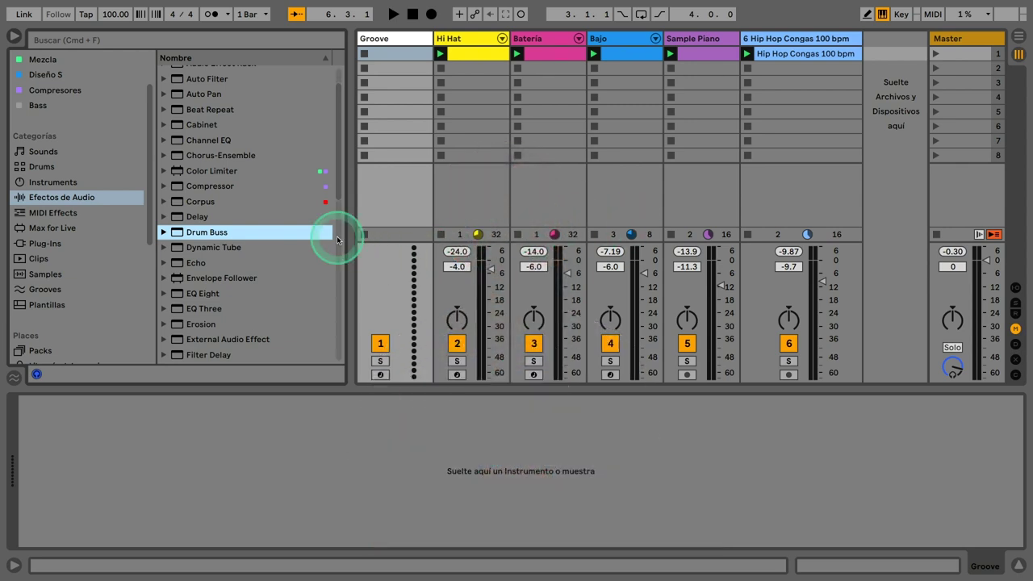
# - Show the Grooves category in the browser and look through its list of groove files
pyautogui.scroll(-4, 80, 150)
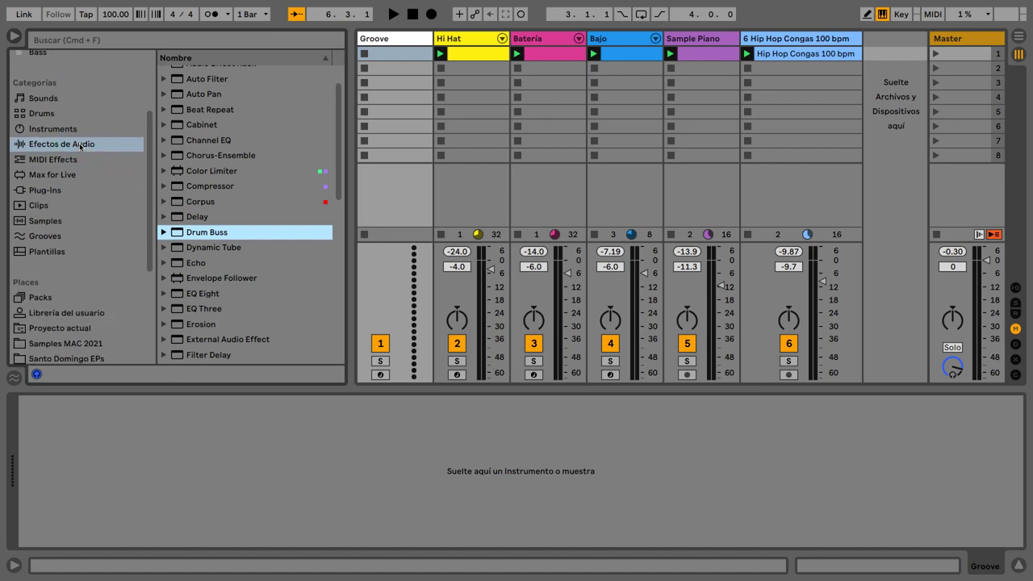
pyautogui.click(58, 192)
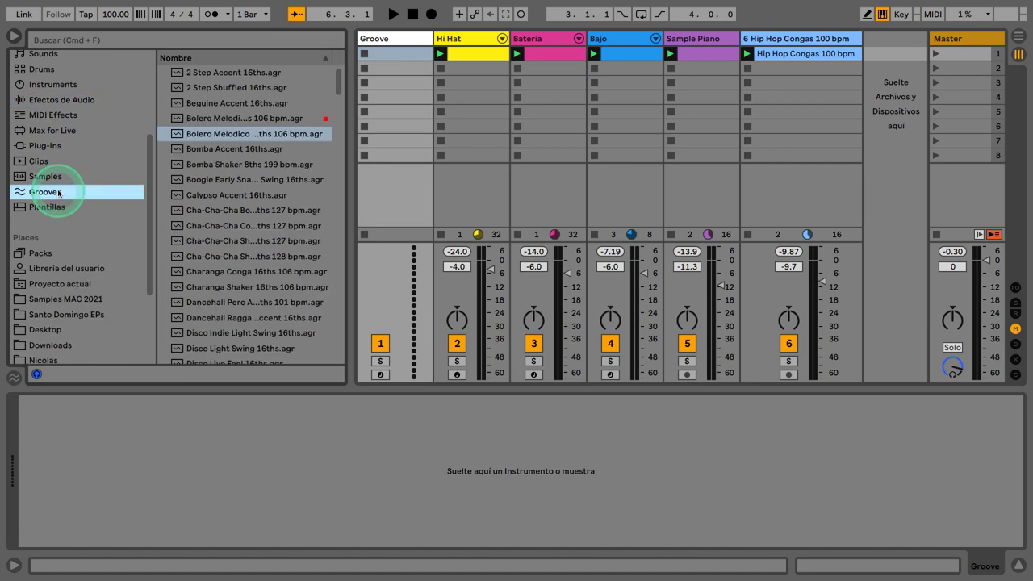
pyautogui.scroll(-15, 207, 197)
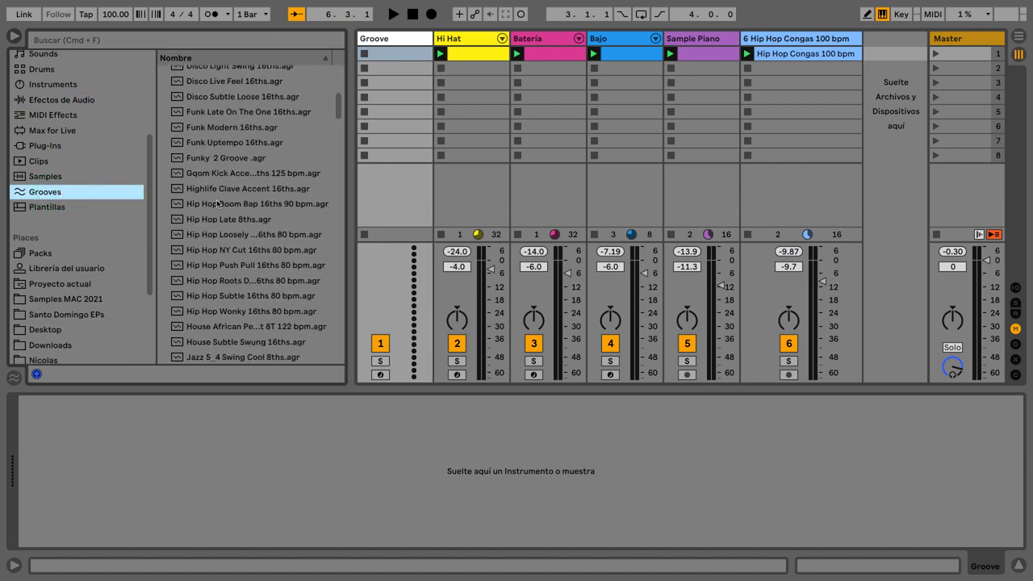
pyautogui.scroll(15, 217, 203)
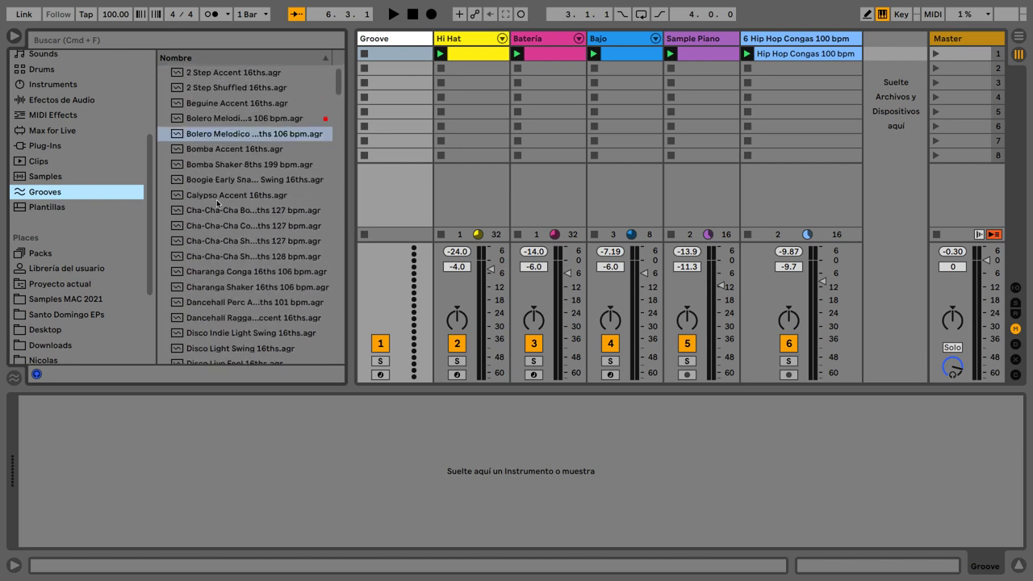
# - Open the Groove Pool and load the Bolero Melodico Conga 16ths 106 bpm and Bomba Accent 16ths grooves into it
pyautogui.click(14, 378)
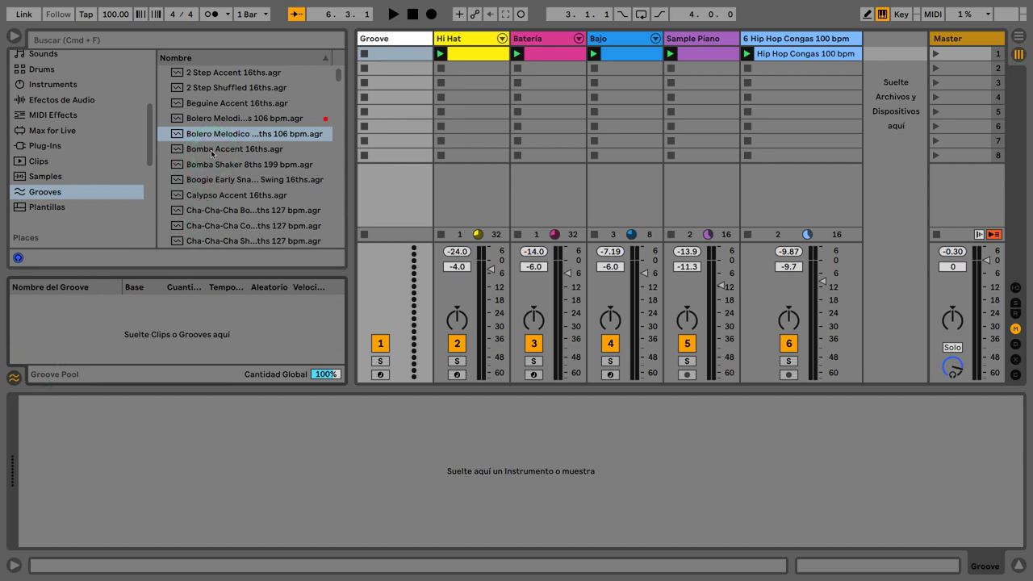
pyautogui.moveTo(218, 133); pyautogui.dragTo(157, 327)
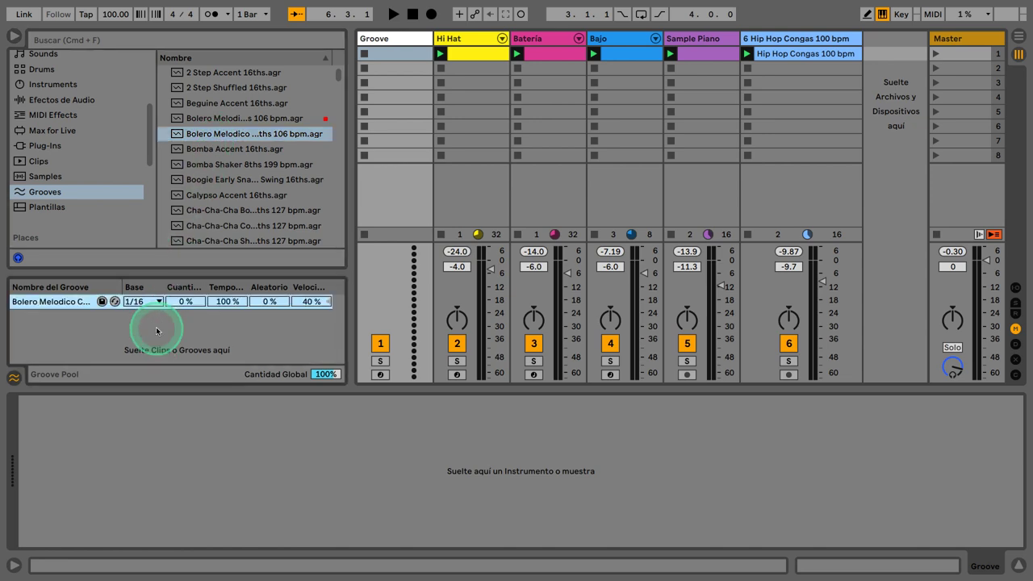
pyautogui.click(209, 151)
pyautogui.moveTo(209, 150); pyautogui.dragTo(134, 335)
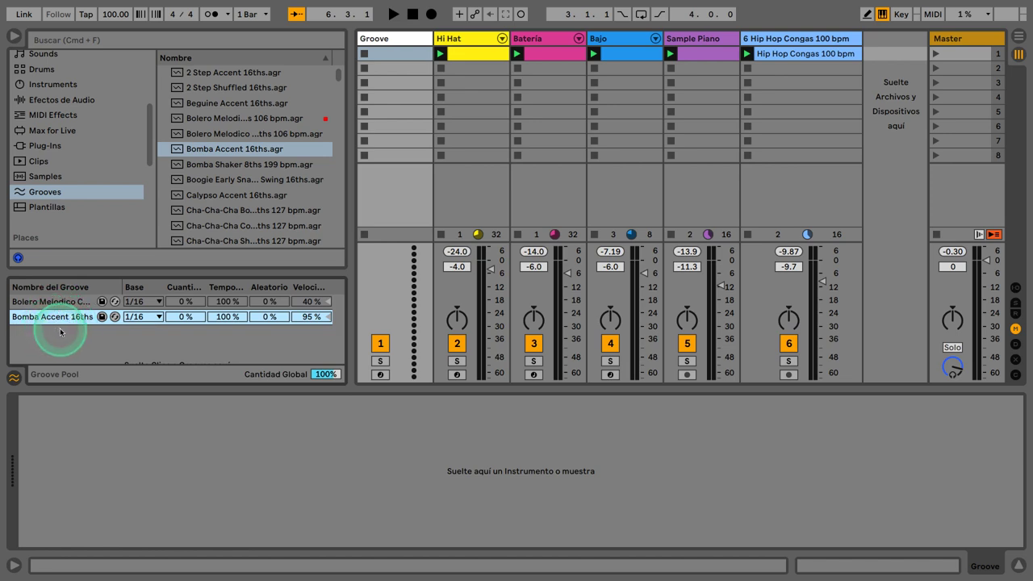
# - Place the Bolero Melodico Conga and Bomba Accent 16ths grooves from the pool as clips in the Groove track's first two slots
pyautogui.click(51, 301)
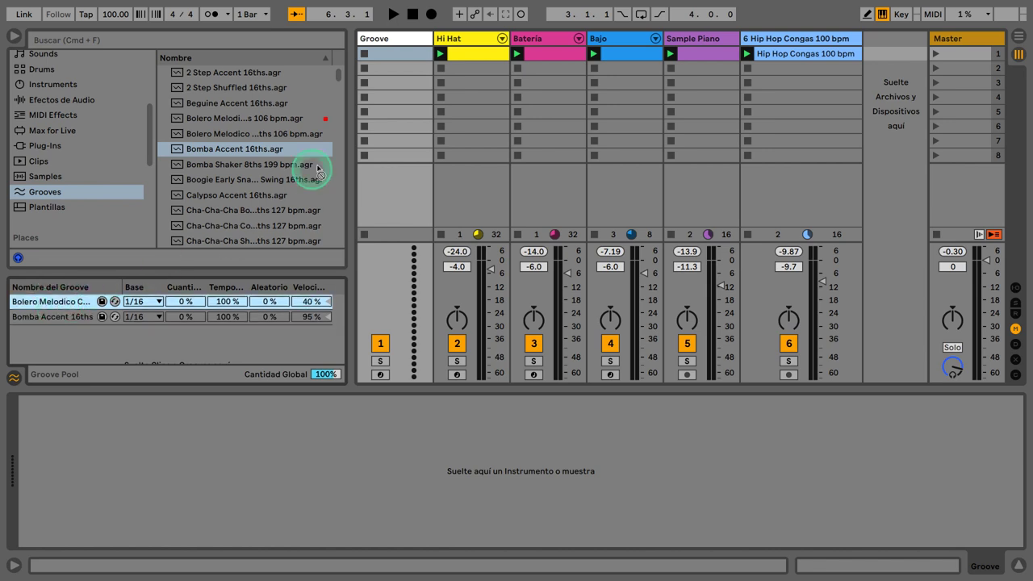
pyautogui.moveTo(318, 172); pyautogui.dragTo(393, 52)
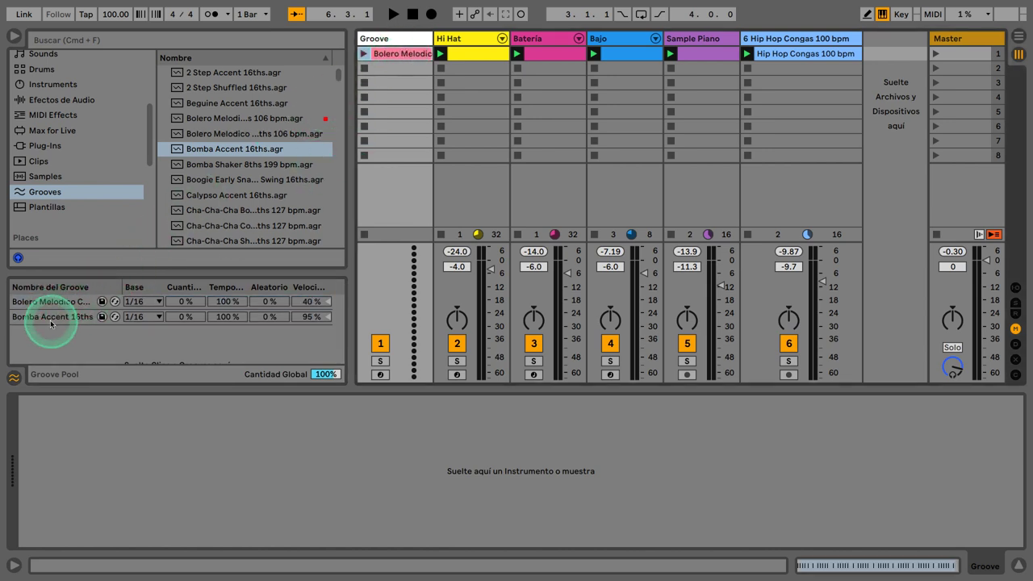
pyautogui.moveTo(52, 318); pyautogui.dragTo(401, 68)
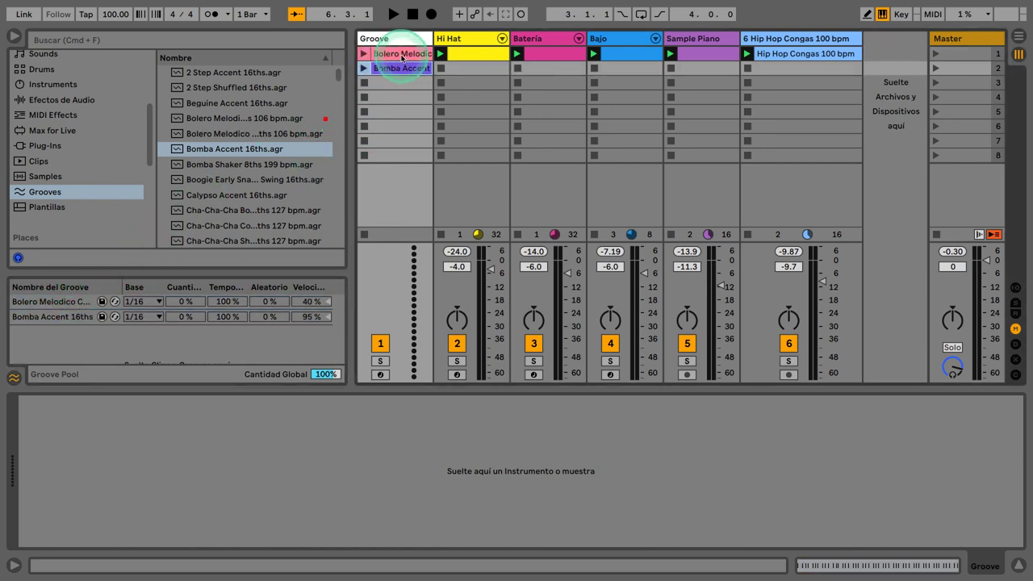
# - Examine the note timing and velocities of the Bolero Melodico Conga and Bomba Accent 16ths clips against the grid
pyautogui.doubleClick(401, 55)
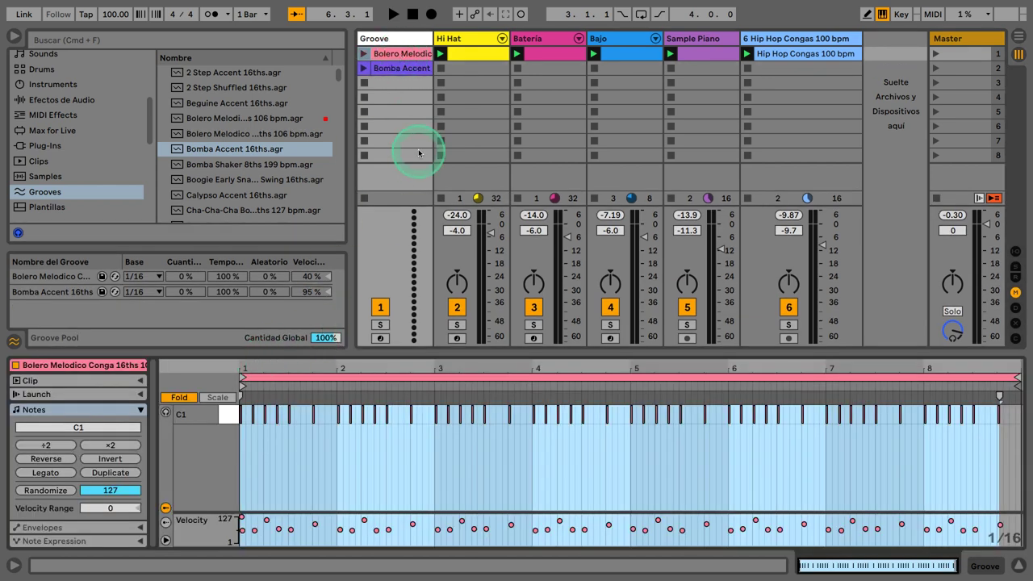
pyautogui.click(392, 69)
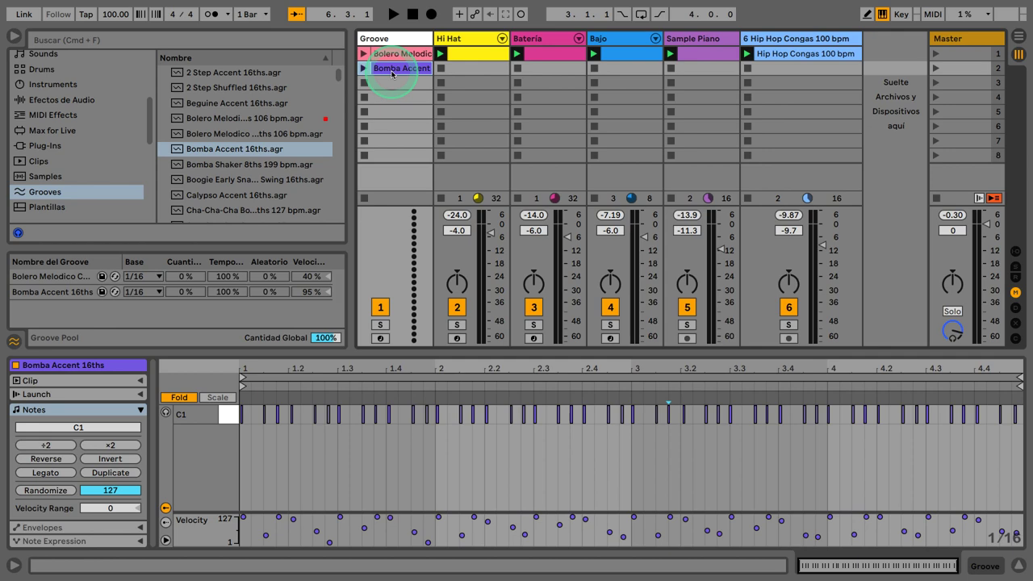
pyautogui.click(392, 55)
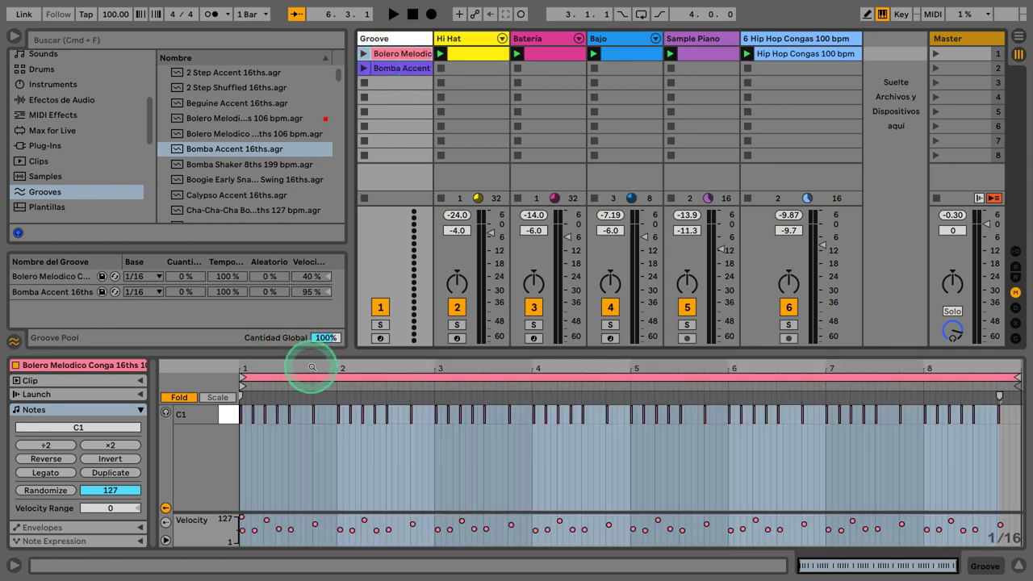
pyautogui.moveTo(311, 364); pyautogui.dragTo(314, 367)
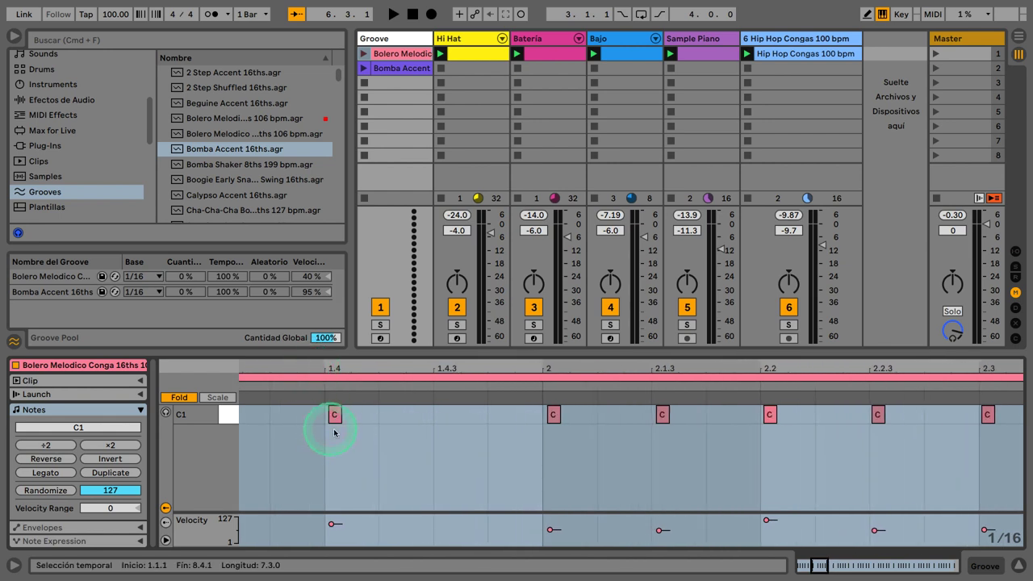
pyautogui.moveTo(335, 423); pyautogui.dragTo(334, 418)
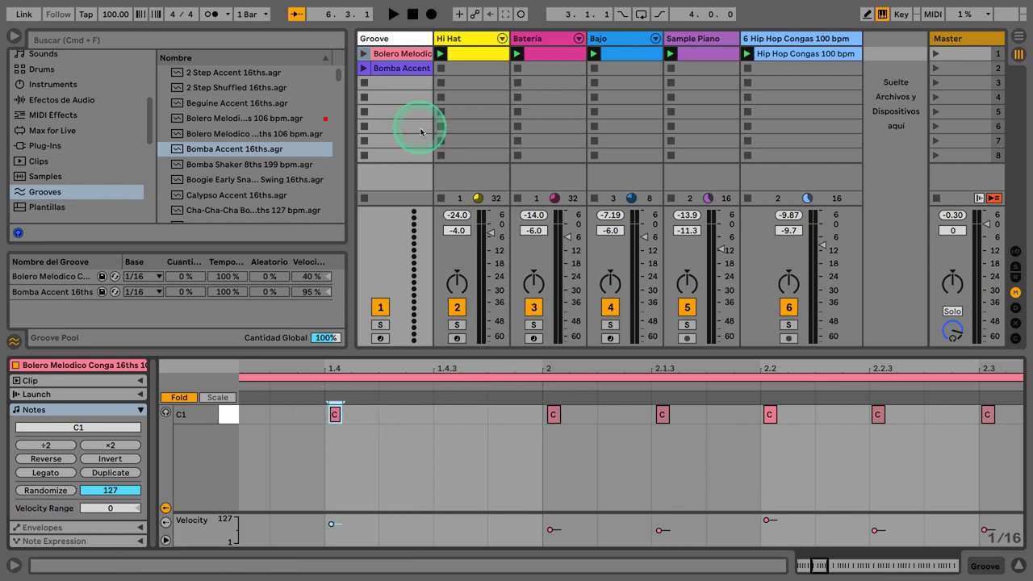
pyautogui.click(392, 71)
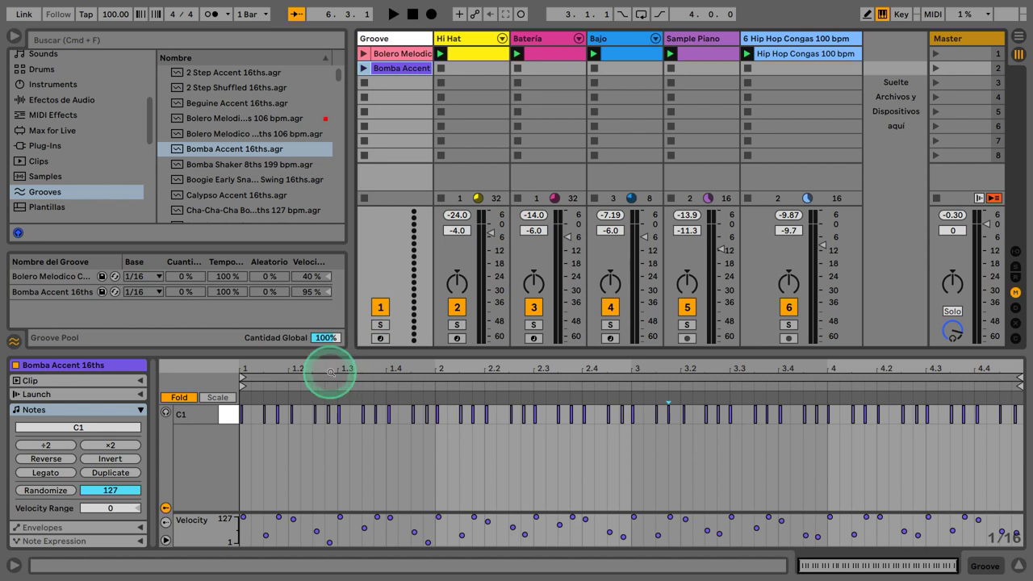
pyautogui.moveTo(326, 368); pyautogui.dragTo(330, 370)
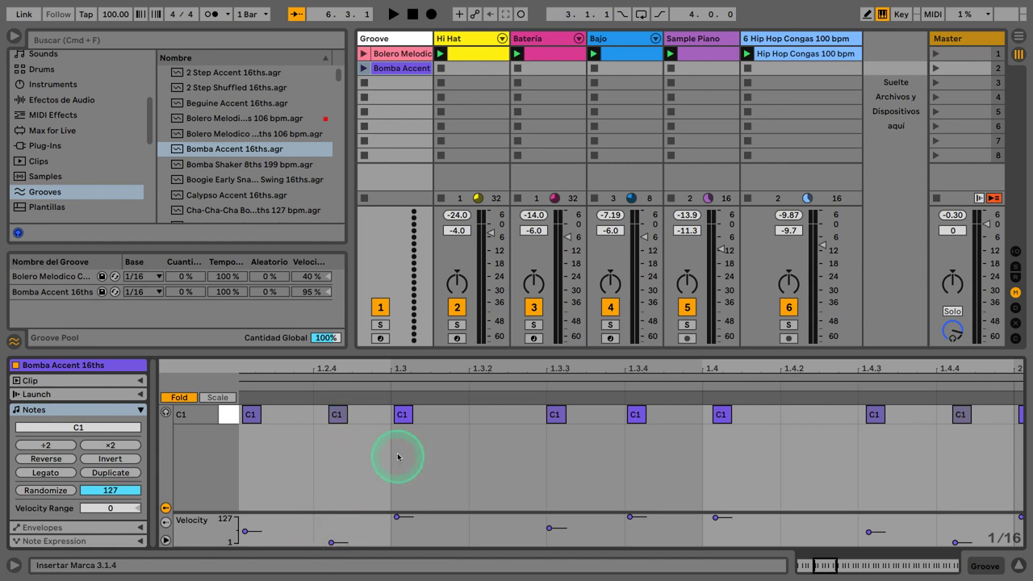
pyautogui.moveTo(462, 369); pyautogui.dragTo(347, 368)
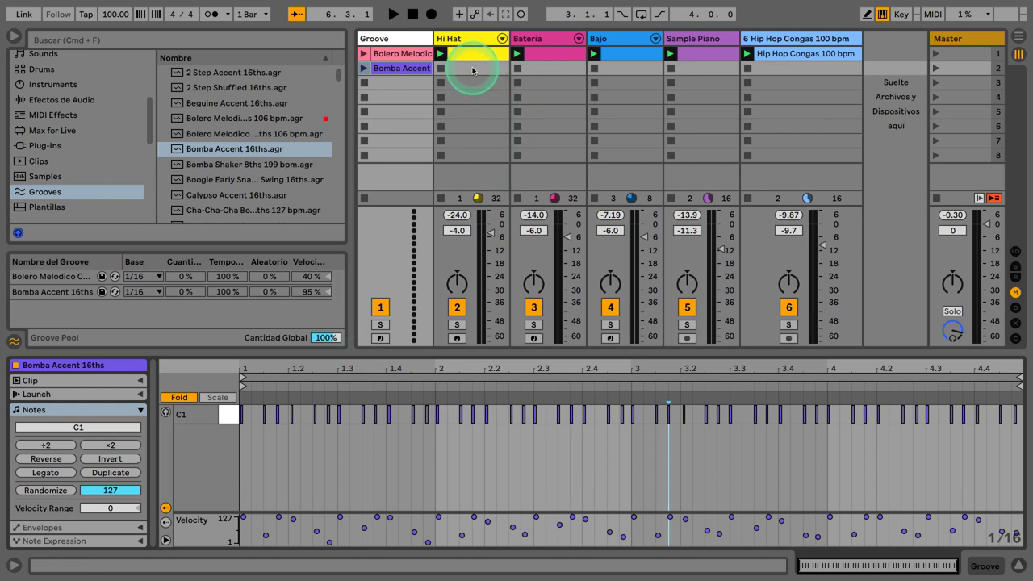
# - Solo the Hi Hat track and play its clip briefly without a groove
pyautogui.click(468, 55)
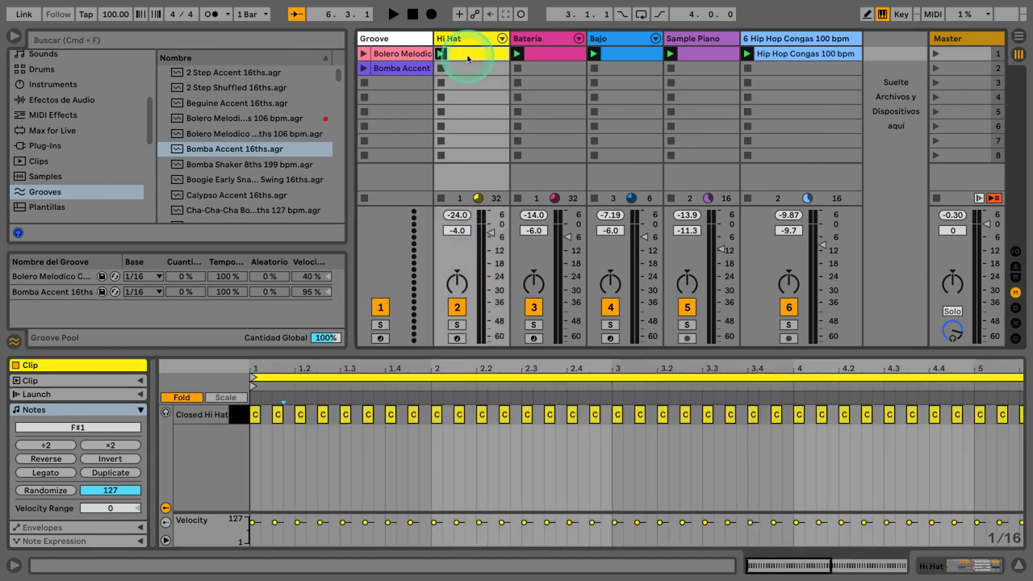
pyautogui.click(457, 325)
pyautogui.click(442, 54)
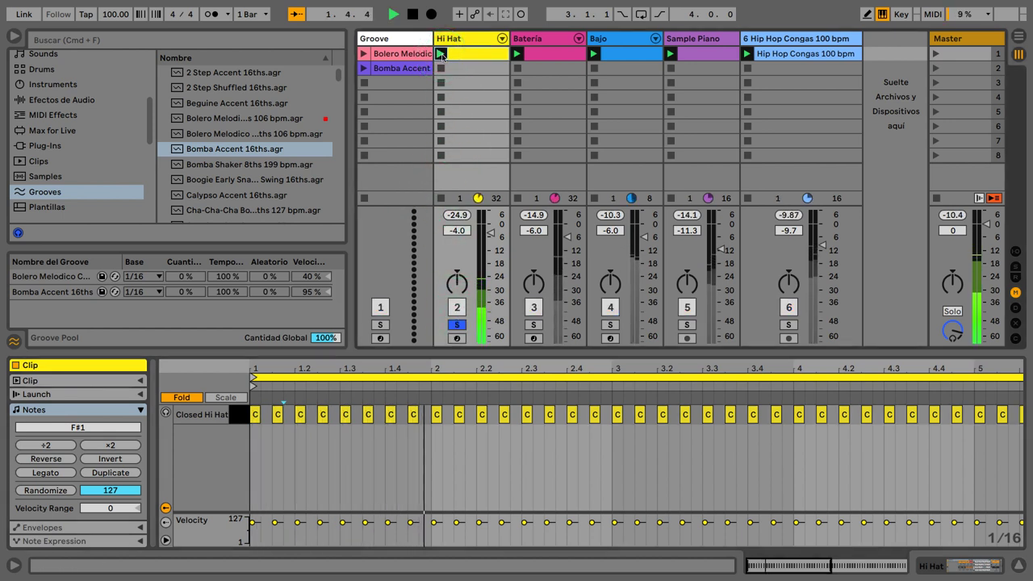
pyautogui.press('space')
pyautogui.click(444, 261)
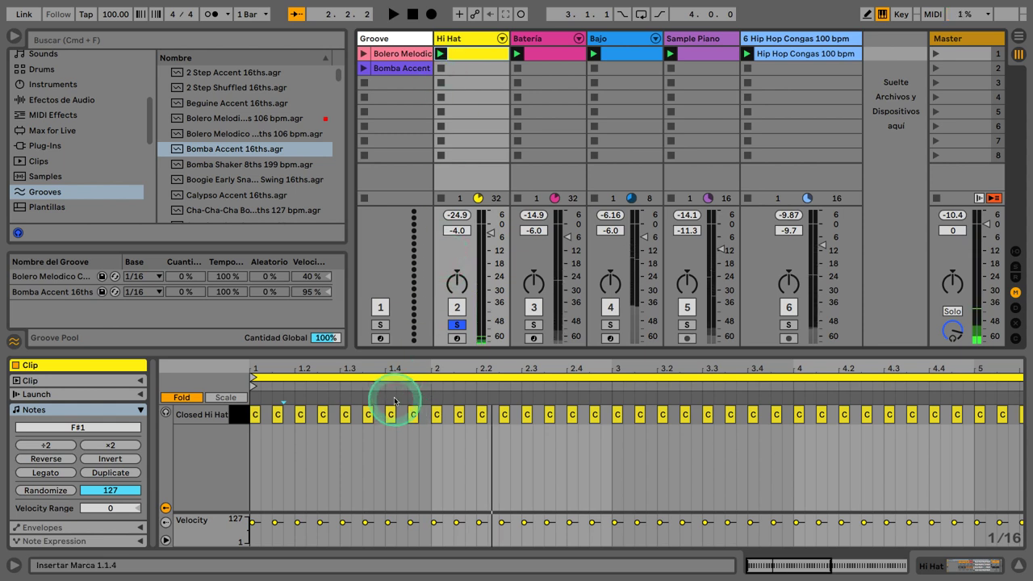
# - Examine the hi-hat clip's note positions and velocities up close around beat 1.4
pyautogui.moveTo(390, 372); pyautogui.dragTo(386, 376)
pyautogui.click(382, 428)
pyautogui.click(369, 525)
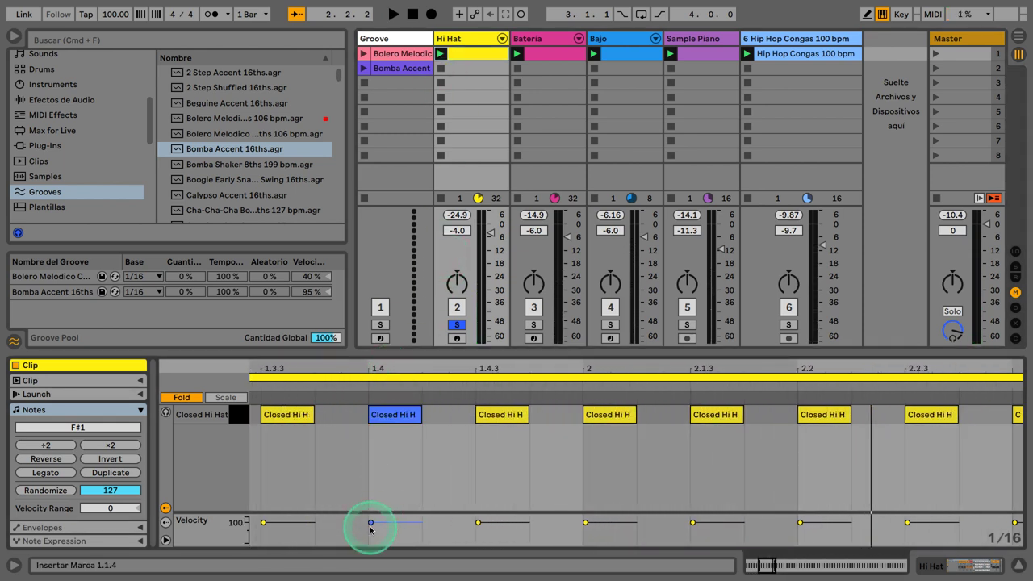
pyautogui.click(491, 537)
pyautogui.click(419, 530)
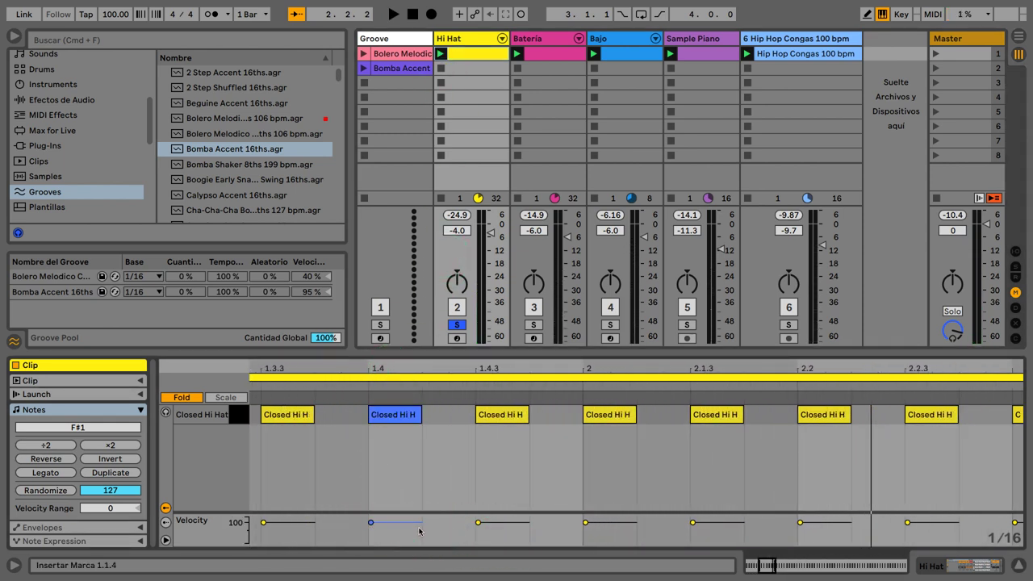
pyautogui.click(426, 525)
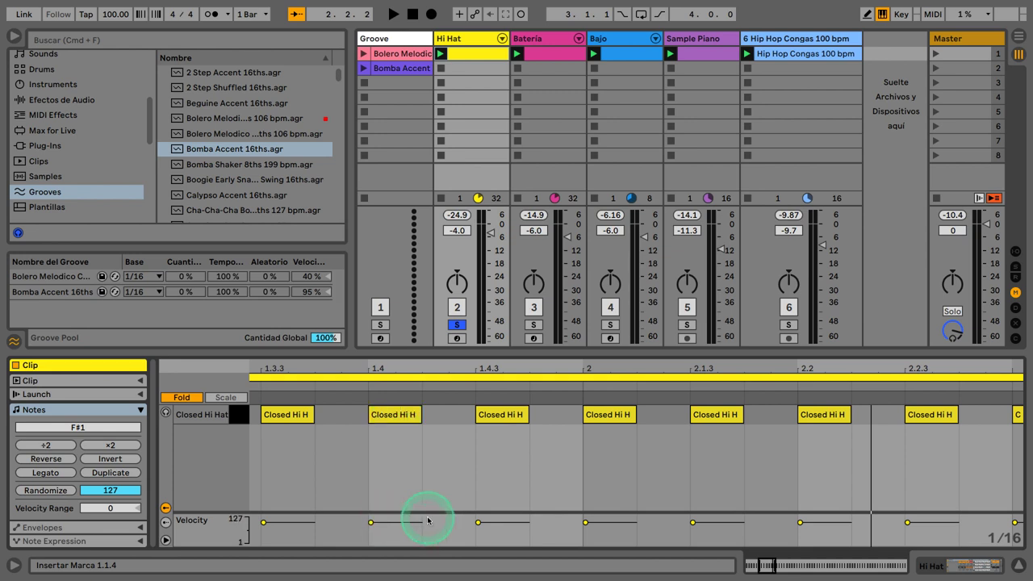
pyautogui.doubleClick(369, 363)
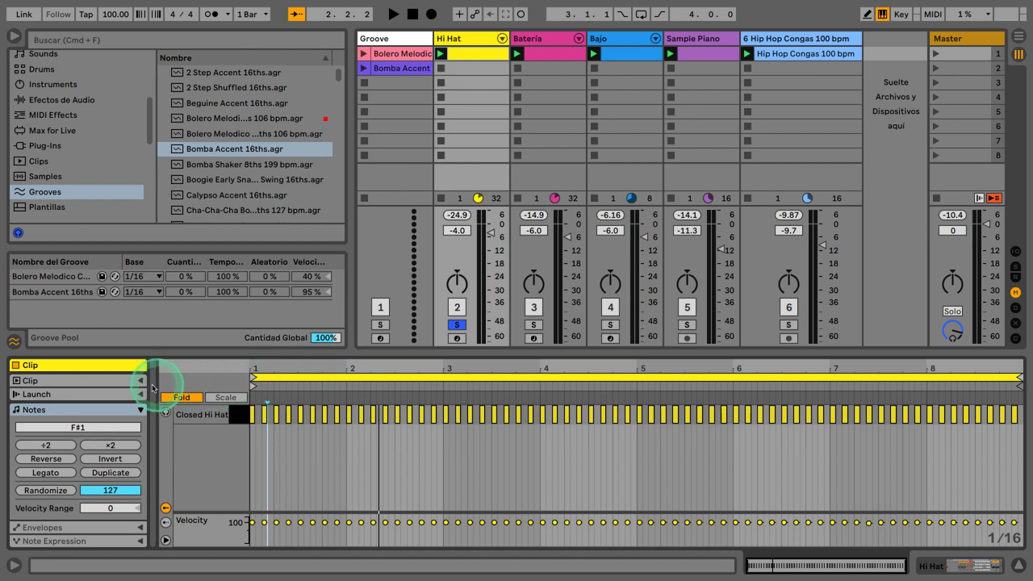
# - Assign the Bomba Accent 16ths groove to the hi-hat clip and start playing it
pyautogui.click(89, 384)
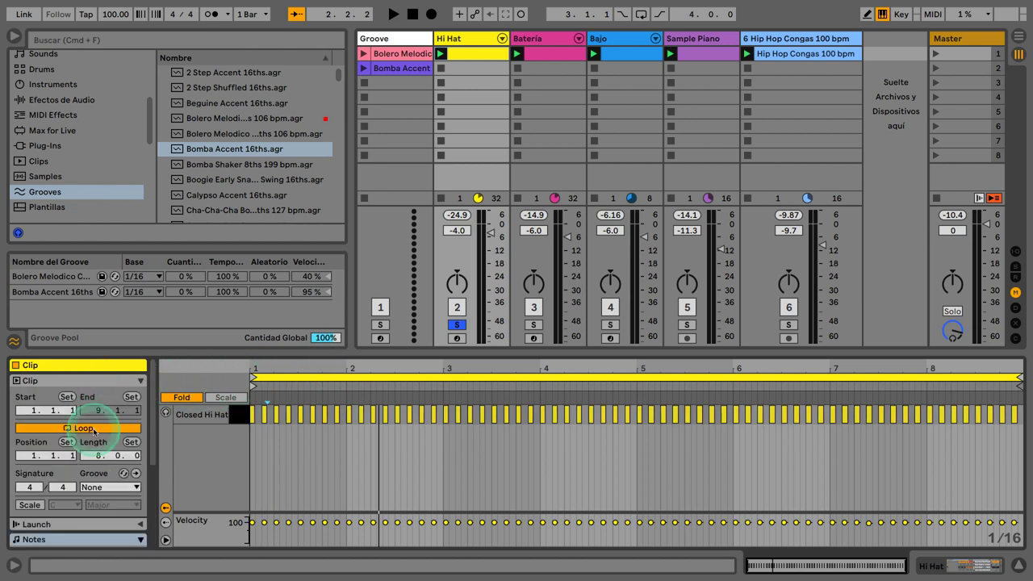
pyautogui.click(106, 488)
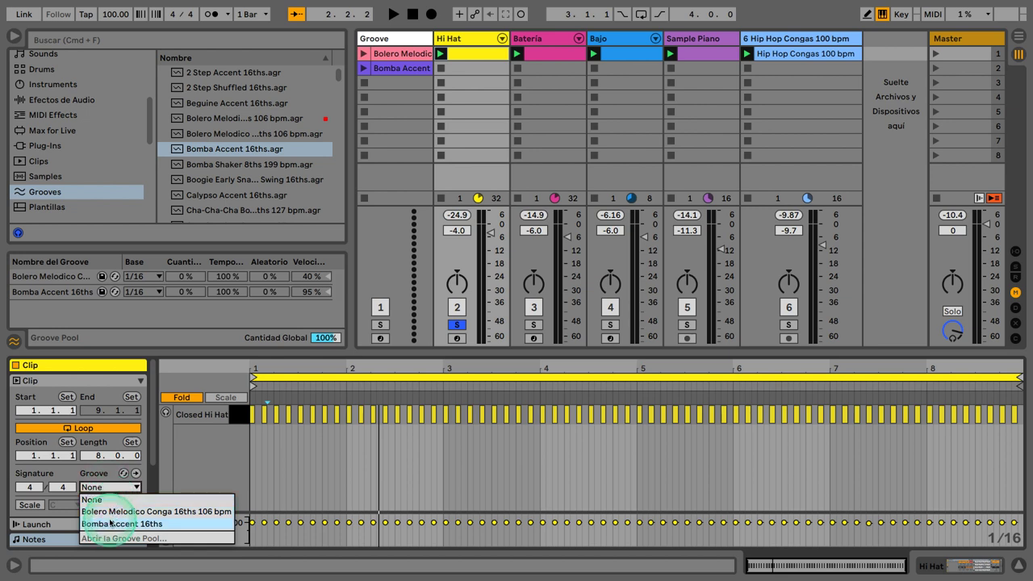
pyautogui.click(109, 524)
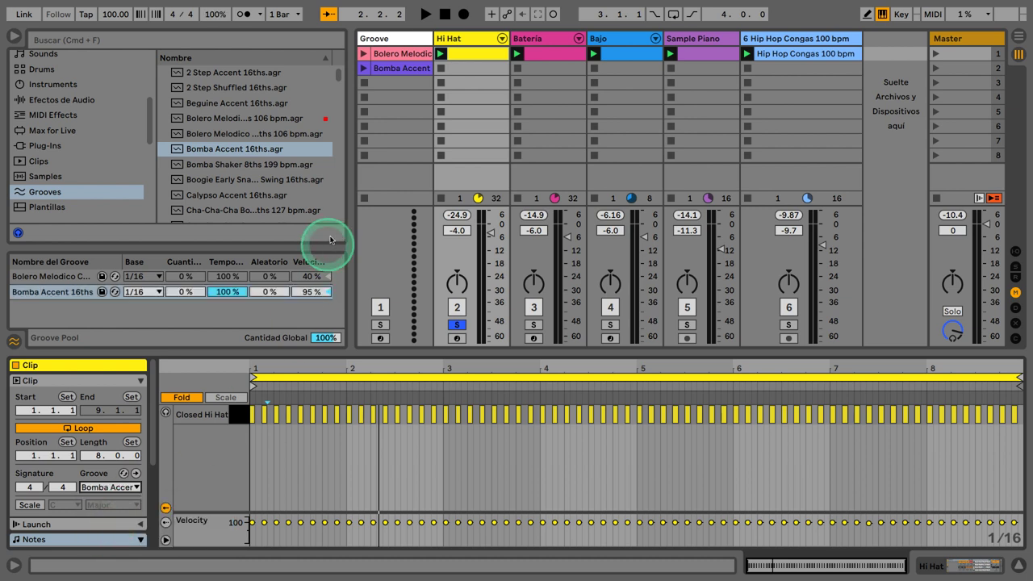
pyautogui.click(441, 54)
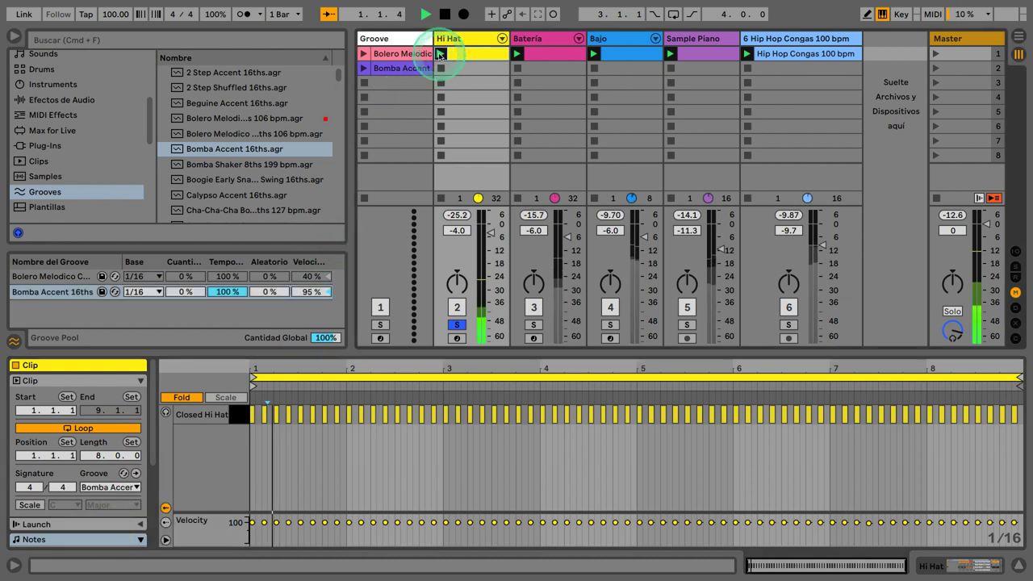
# - Compare the playing hi-hat clip with the Bolero Melodico Conga 16ths 106 bpm groove and with the groove set to None
pyautogui.click(122, 489)
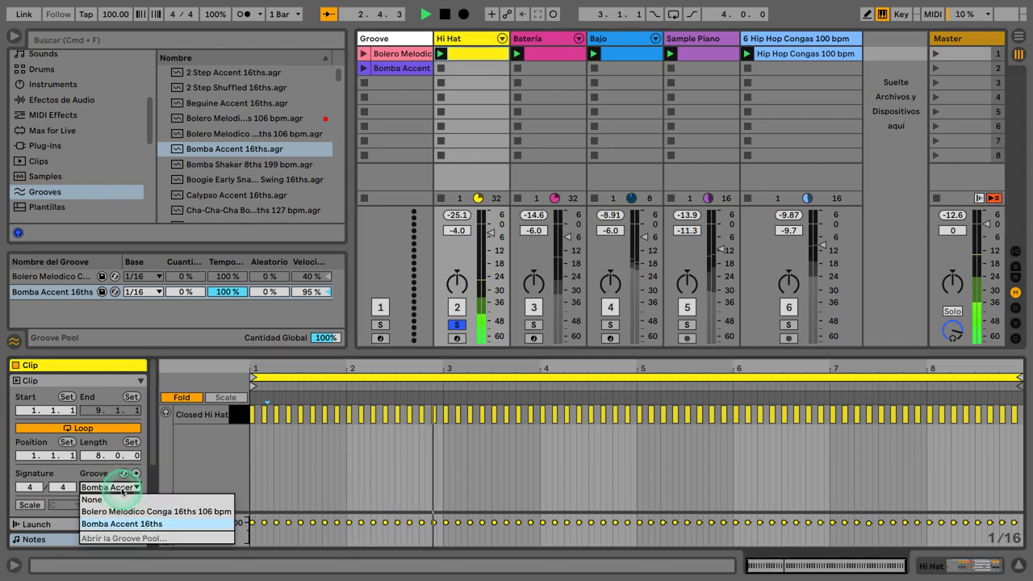
pyautogui.click(117, 512)
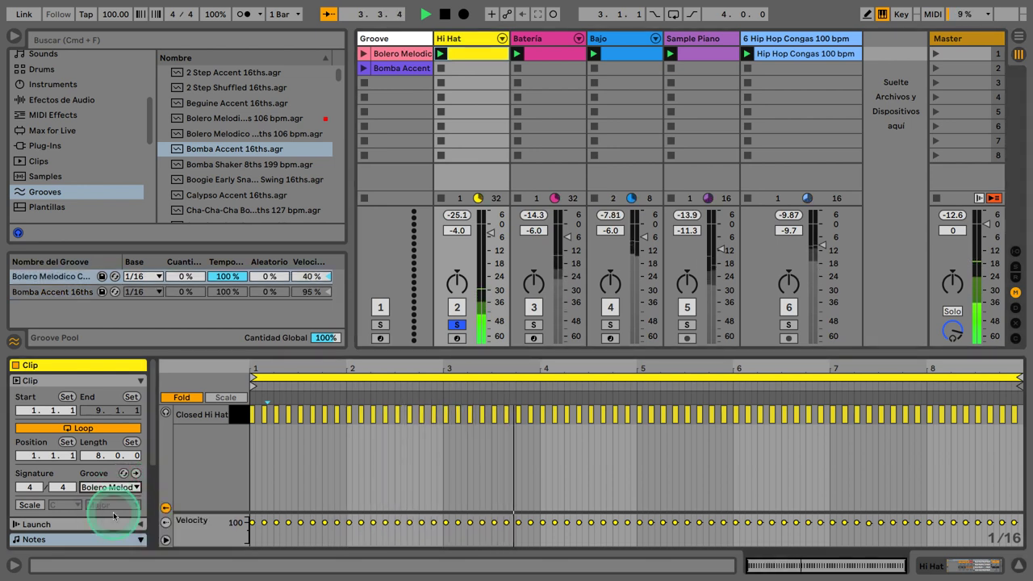
pyautogui.click(111, 488)
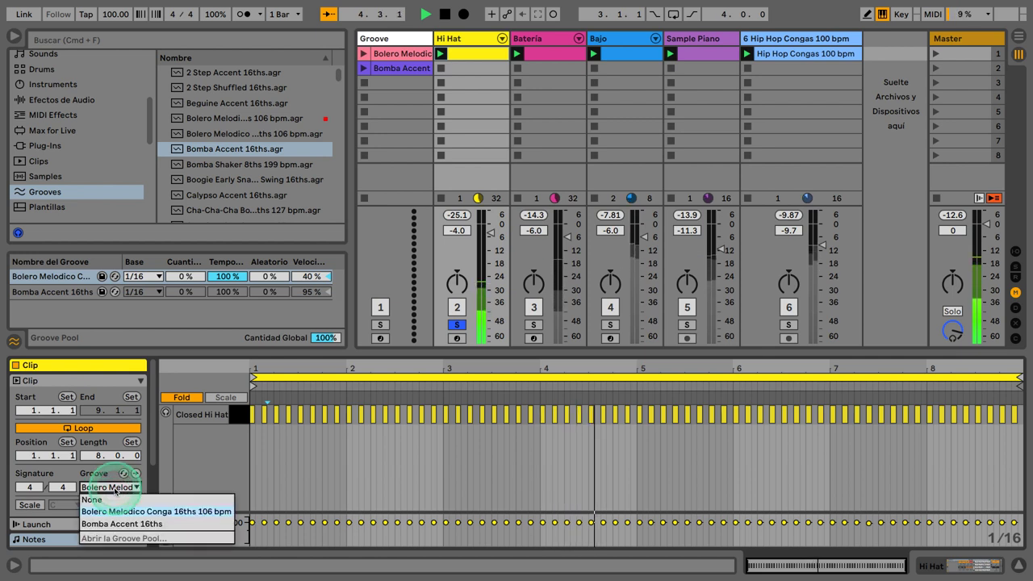
pyautogui.click(111, 501)
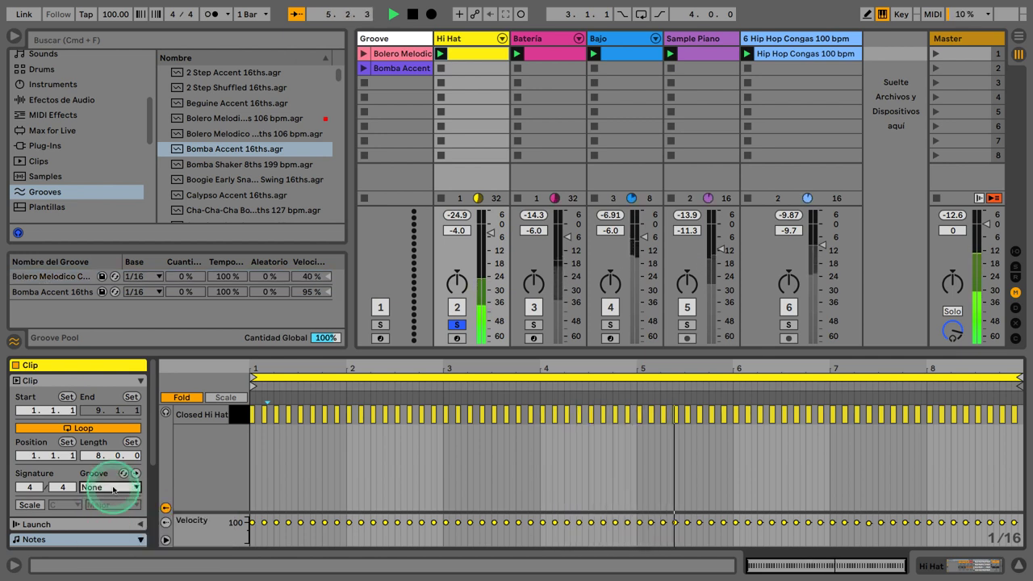
# - Set the hi-hat clip's groove to Bomba Accent 16ths again and stop playback
pyautogui.click(113, 488)
pyautogui.click(107, 524)
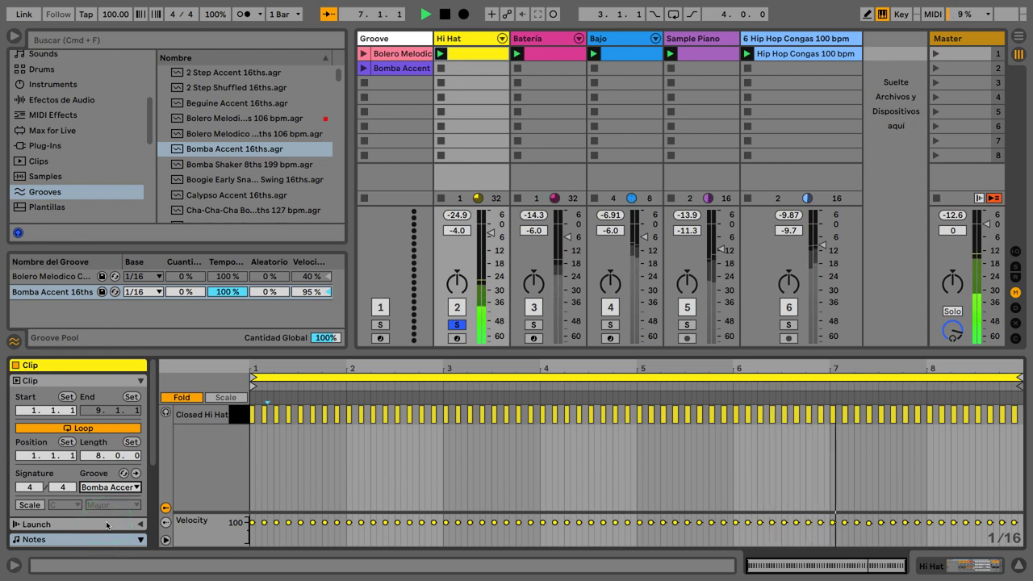
pyautogui.press('space')
pyautogui.click(101, 502)
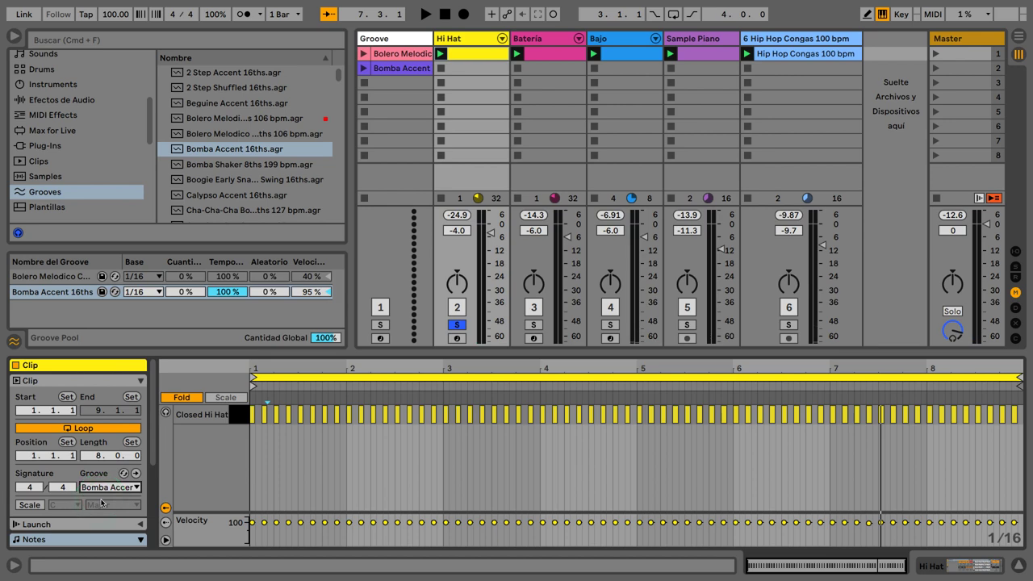
# - Commit the Bomba Accent 16ths groove to the hi-hat clip's notes and play the clip to hear it
pyautogui.moveTo(316, 369); pyautogui.dragTo(316, 408)
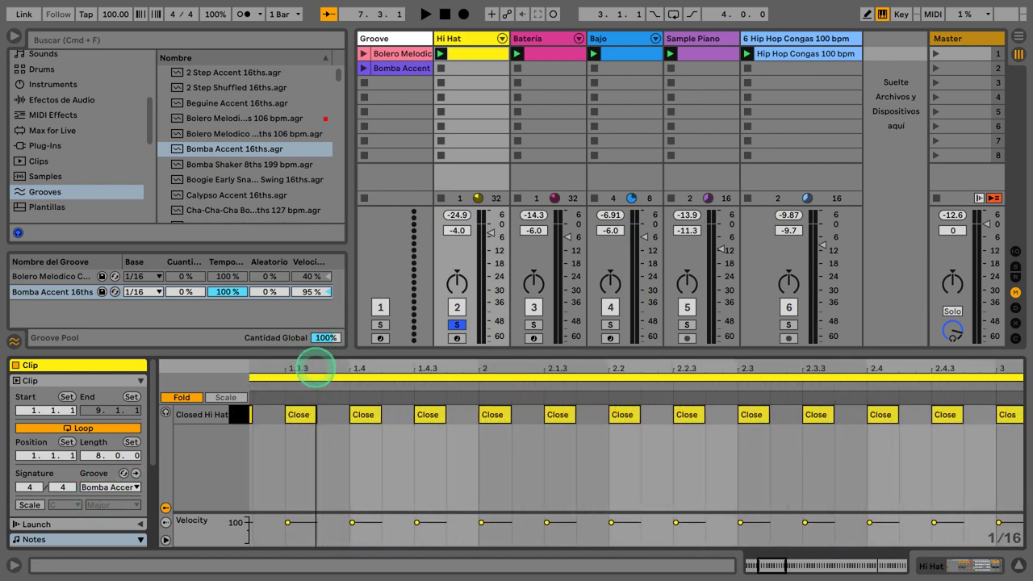
pyautogui.moveTo(316, 369); pyautogui.dragTo(318, 357)
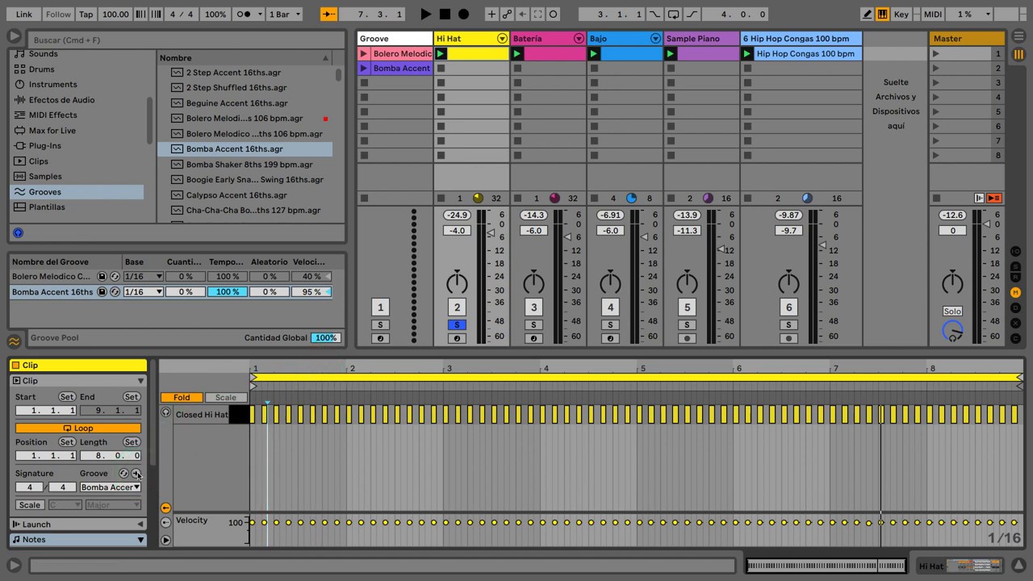
pyautogui.click(137, 474)
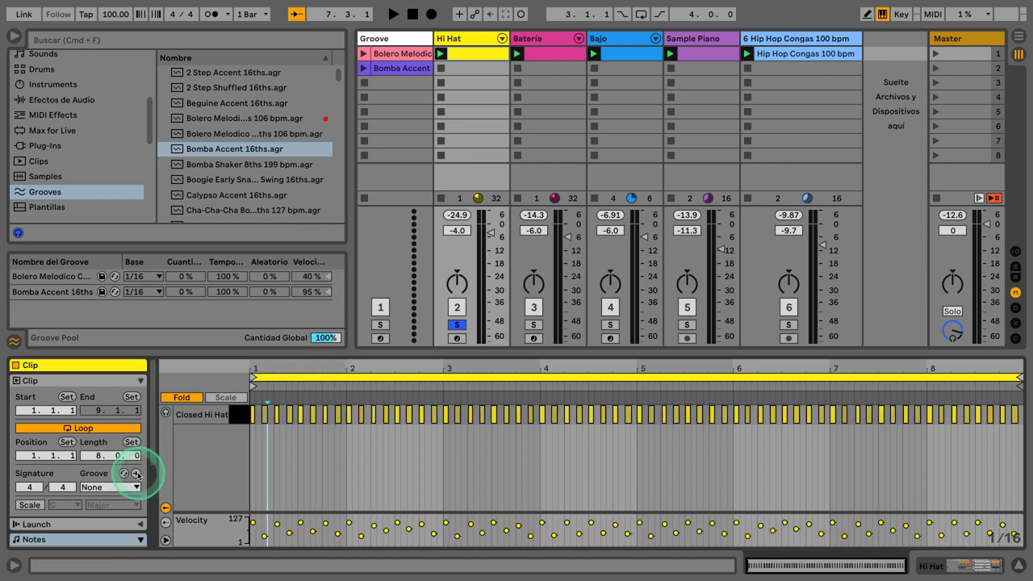
pyautogui.moveTo(300, 370); pyautogui.dragTo(299, 364)
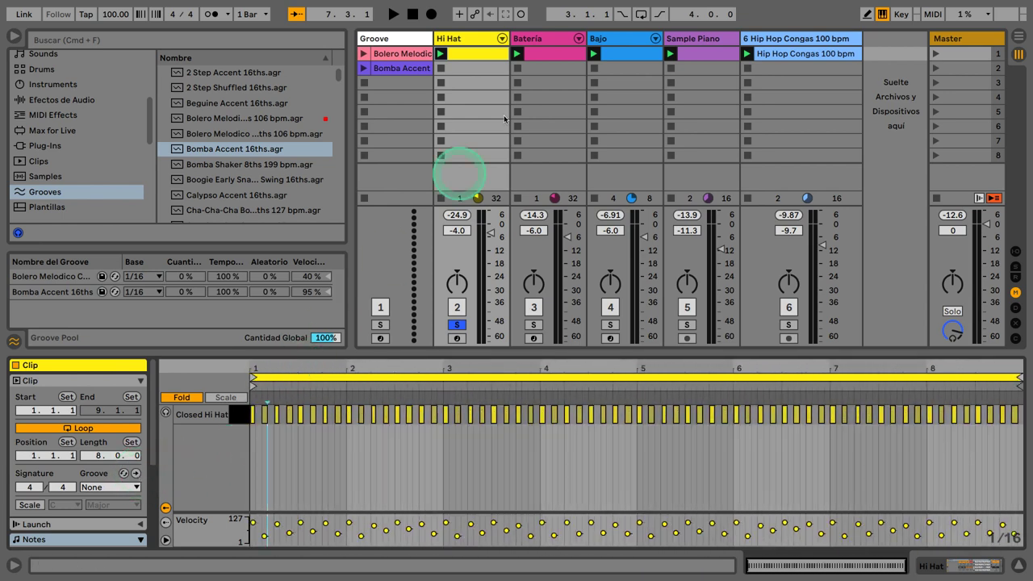
pyautogui.click(442, 53)
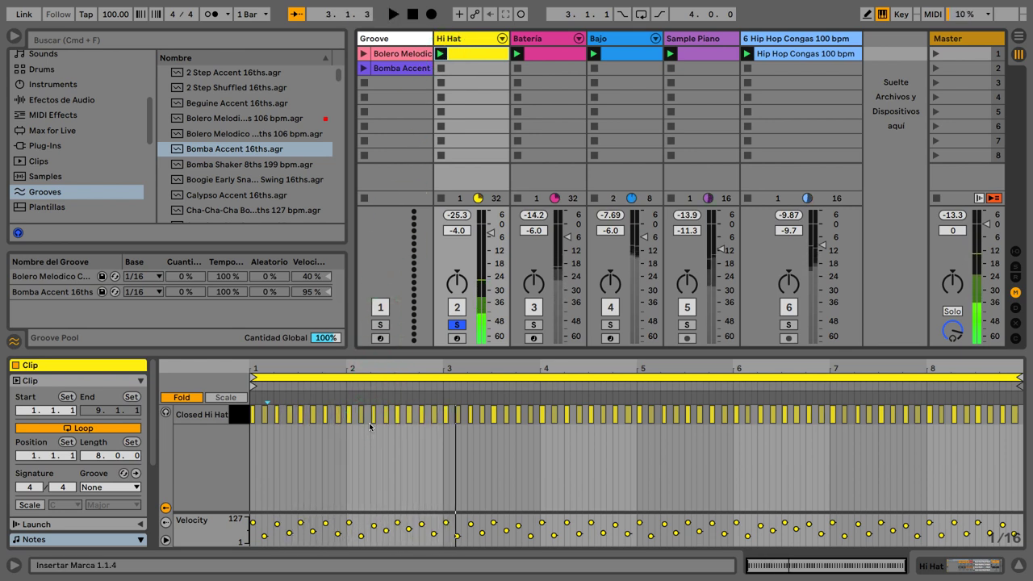
pyautogui.press('space')
# - Undo the groove commit on the hi-hat clip
pyautogui.click(223, 476)
pyautogui.click(136, 476)
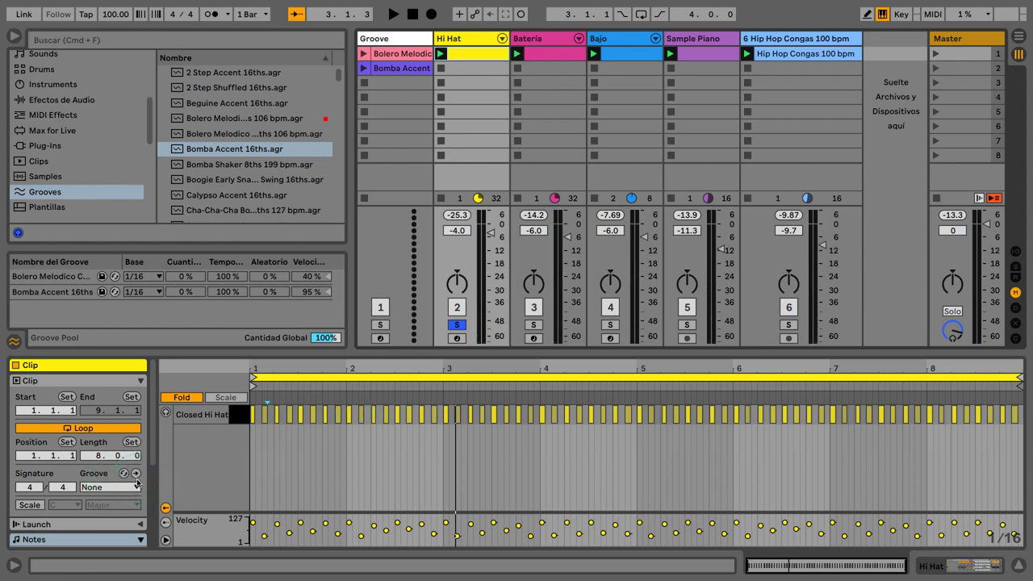
pyautogui.click(136, 476)
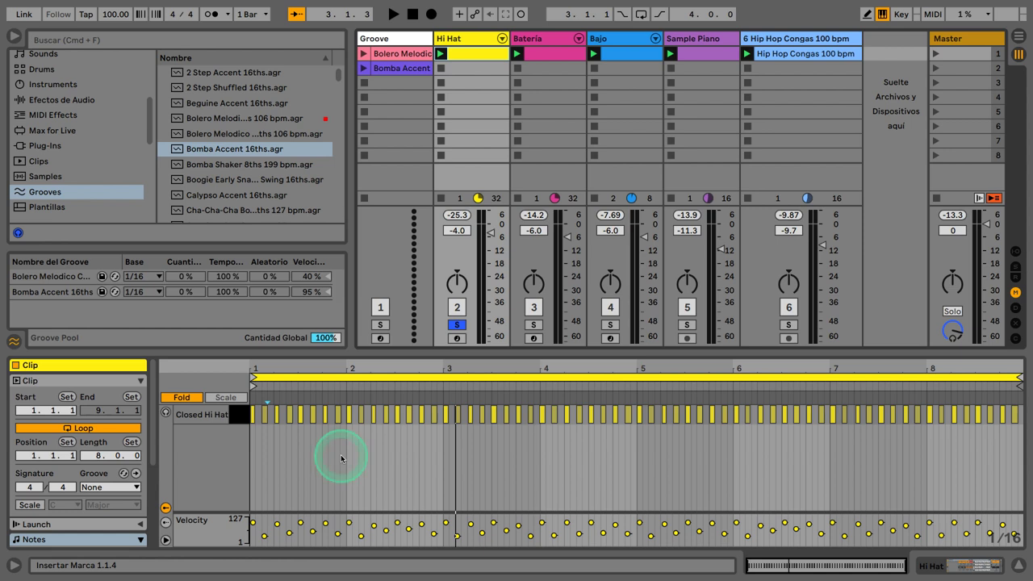
pyautogui.press('super+z')
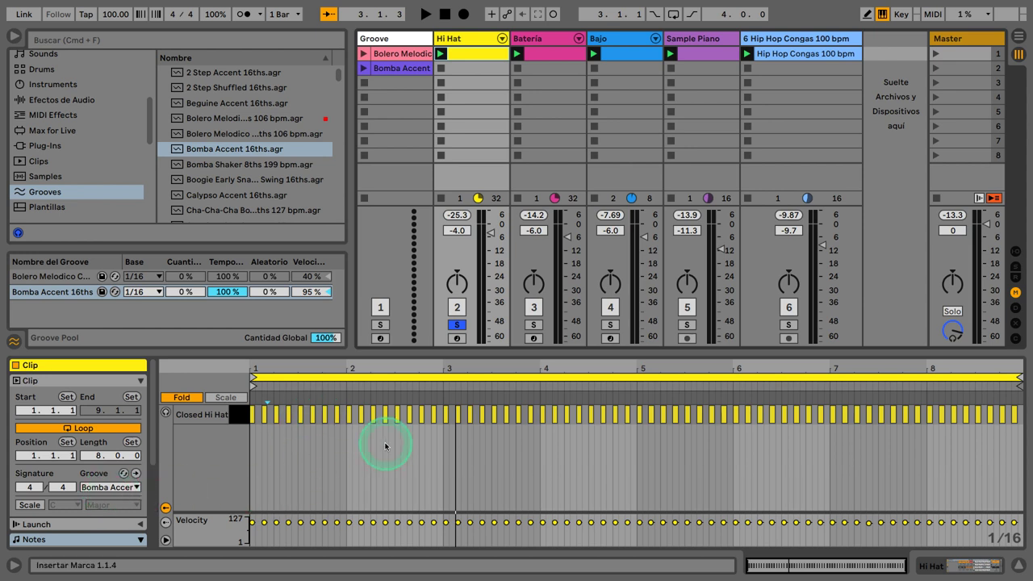
# - Solo the Batería track and play its drum clip without a groove while viewing its notes
pyautogui.click(533, 325)
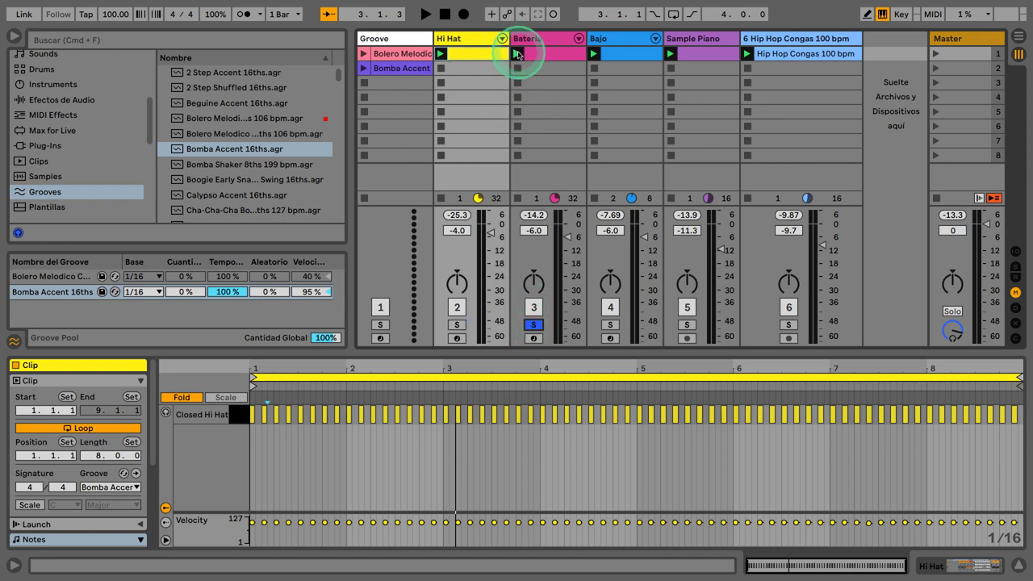
pyautogui.click(518, 53)
pyautogui.hscroll(5, 471, 418)
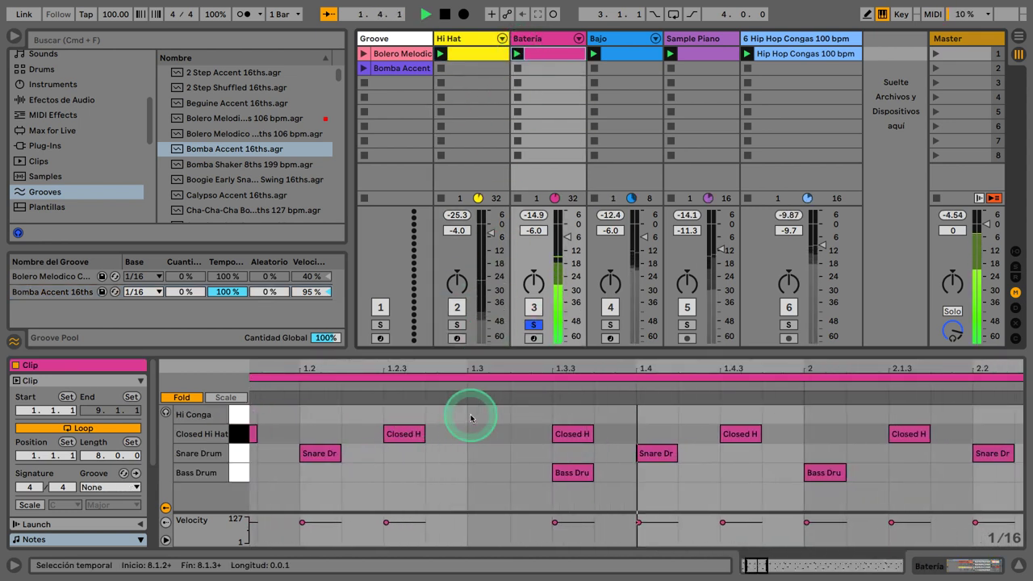
pyautogui.moveTo(471, 367); pyautogui.dragTo(378, 368)
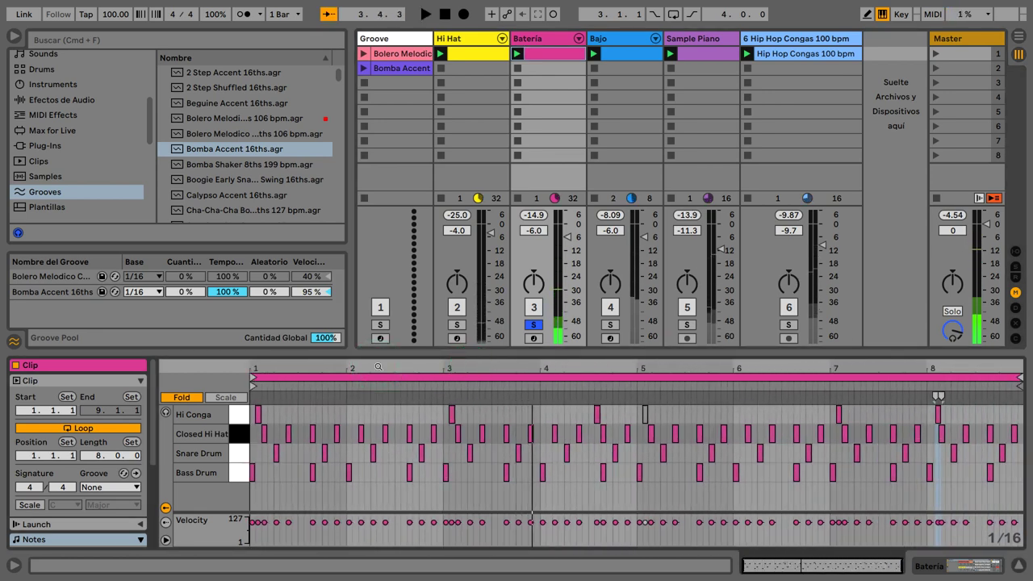
# - Assign the Bomba Accent 16ths groove to the drum clip and compare its opening notes with the groove's MIDI clip
pyautogui.click(110, 488)
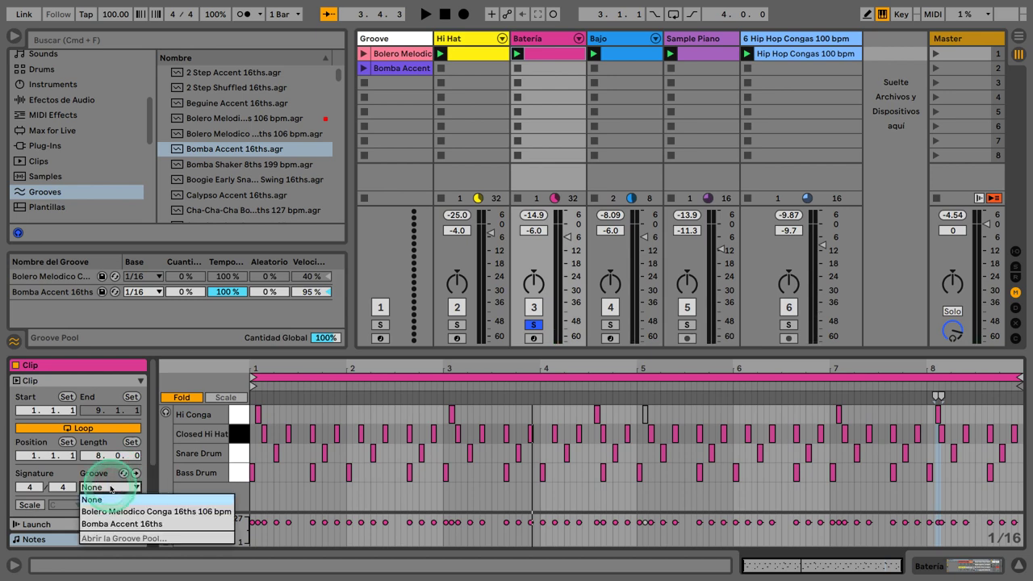
pyautogui.click(103, 524)
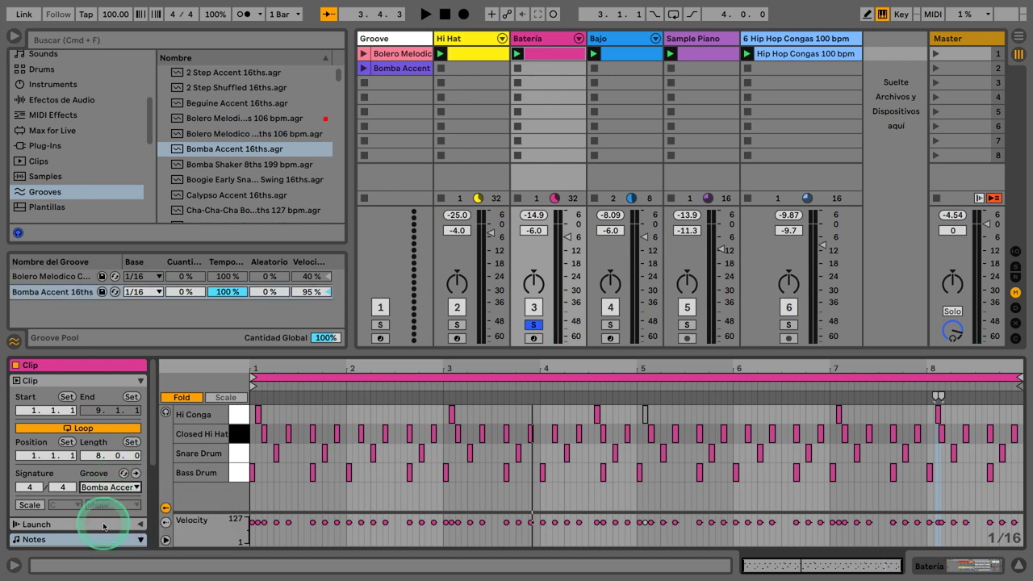
pyautogui.moveTo(242, 368); pyautogui.dragTo(316, 368)
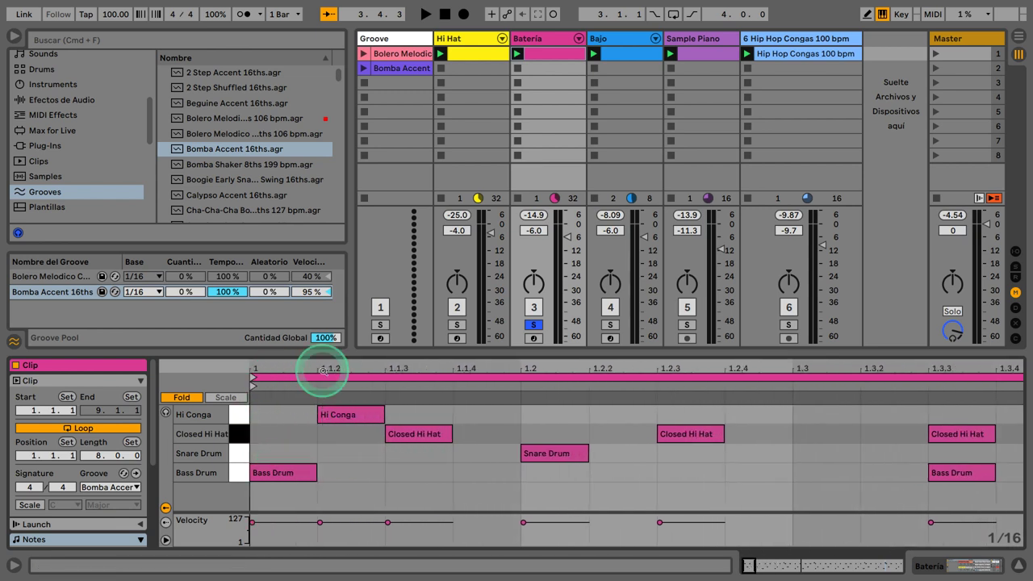
pyautogui.click(395, 68)
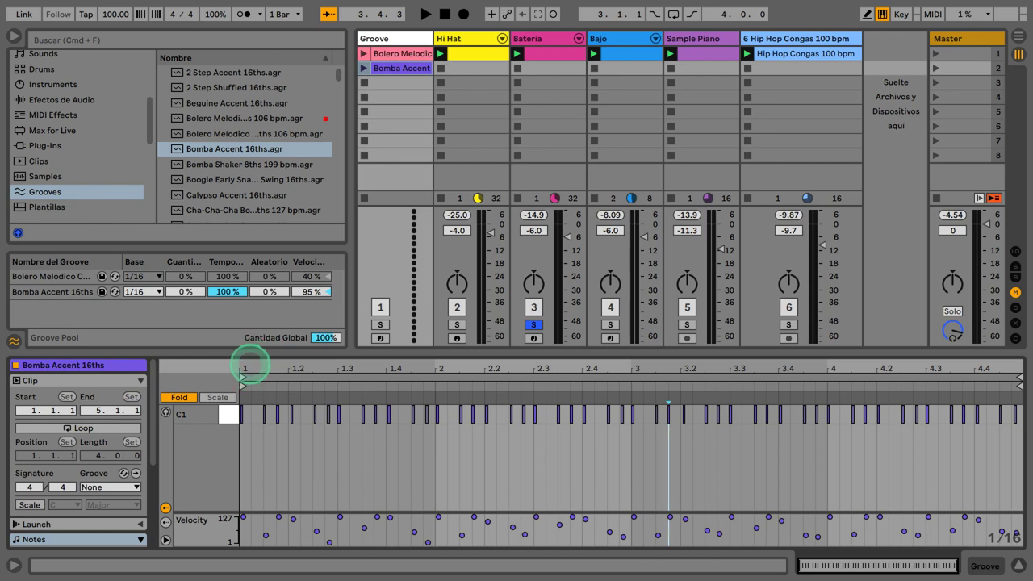
pyautogui.moveTo(250, 366); pyautogui.dragTo(242, 367)
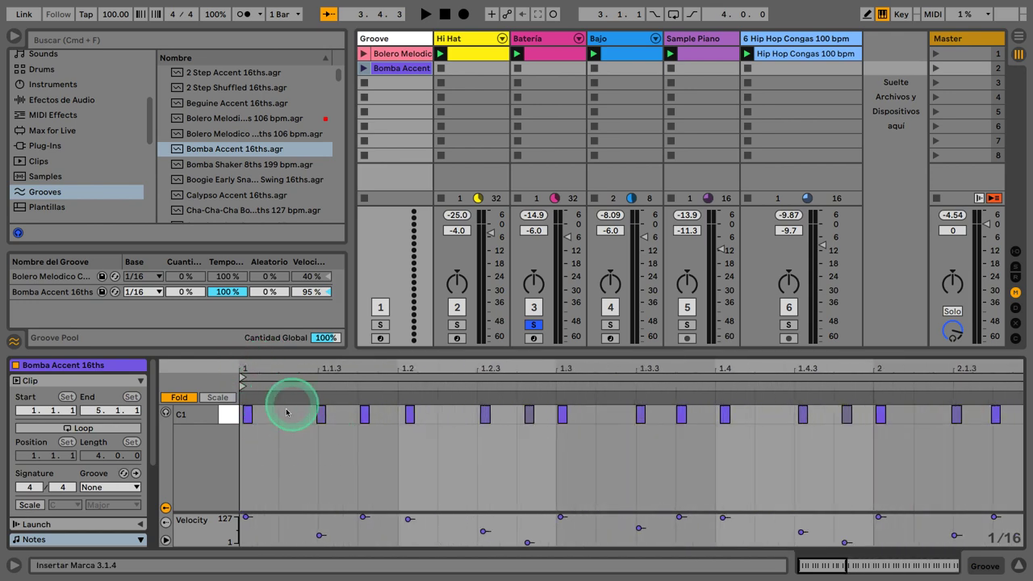
pyautogui.click(536, 53)
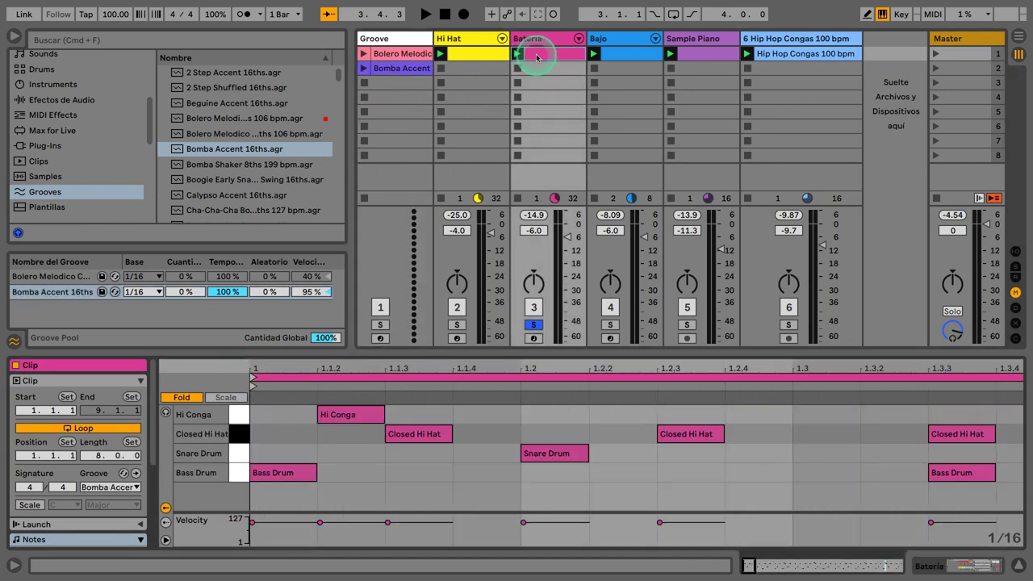
# - Commit the Bomba Accent 16ths groove to the drum clip's notes and play the clip
pyautogui.click(135, 475)
pyautogui.click(258, 447)
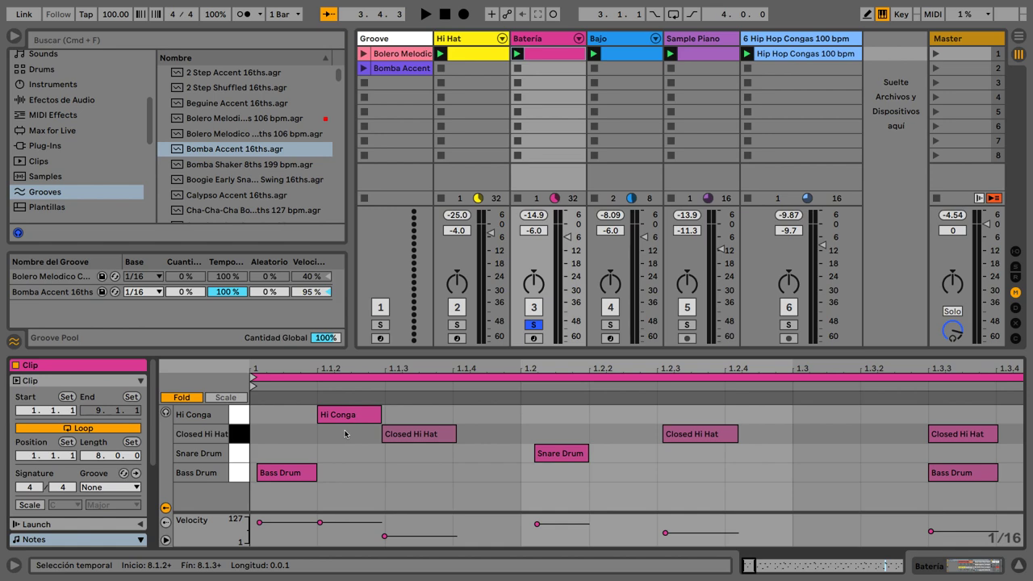
pyautogui.click(517, 53)
pyautogui.moveTo(465, 379); pyautogui.dragTo(468, 362)
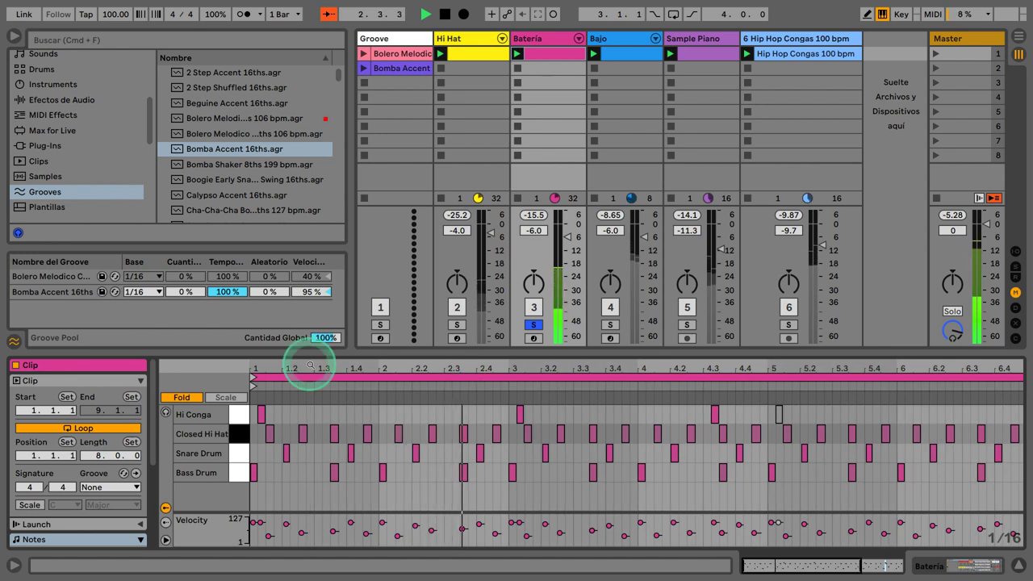
pyautogui.click(426, 491)
pyautogui.click(502, 518)
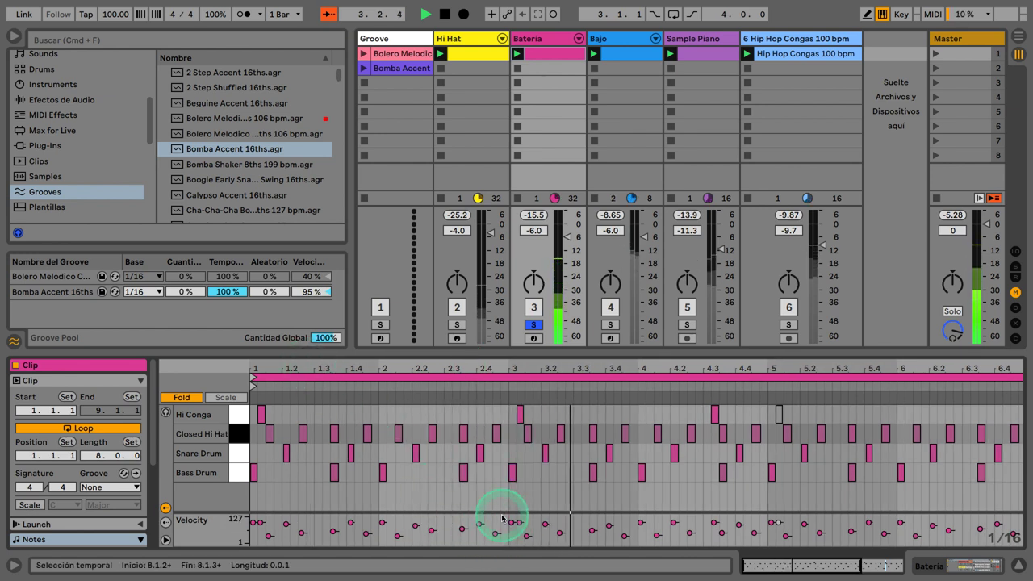
# - Examine the drum notes' timing and velocities around 3.3.3 and 3.4, and undo the groove commit
pyautogui.click(511, 472)
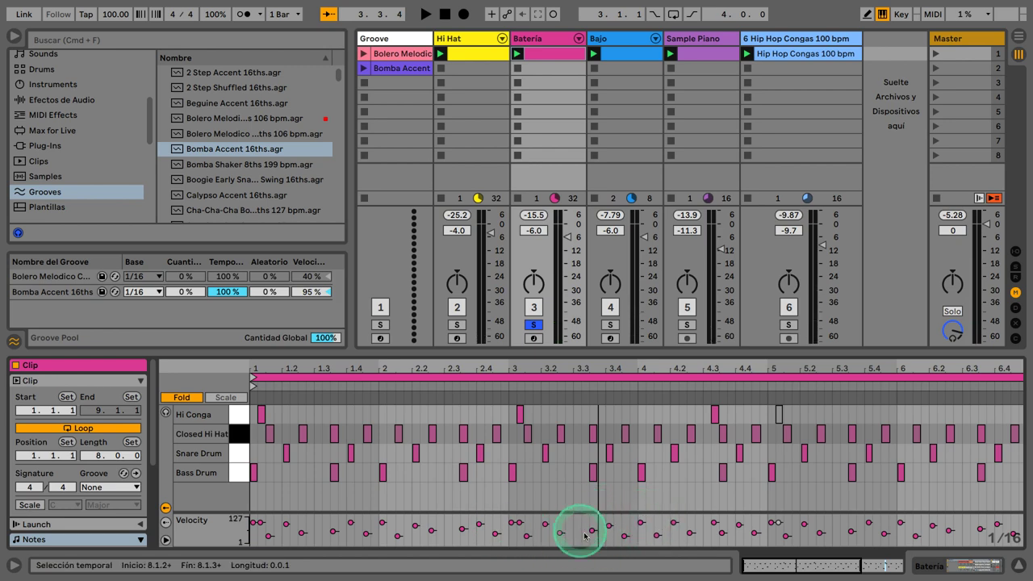
pyautogui.moveTo(592, 371); pyautogui.dragTo(593, 373)
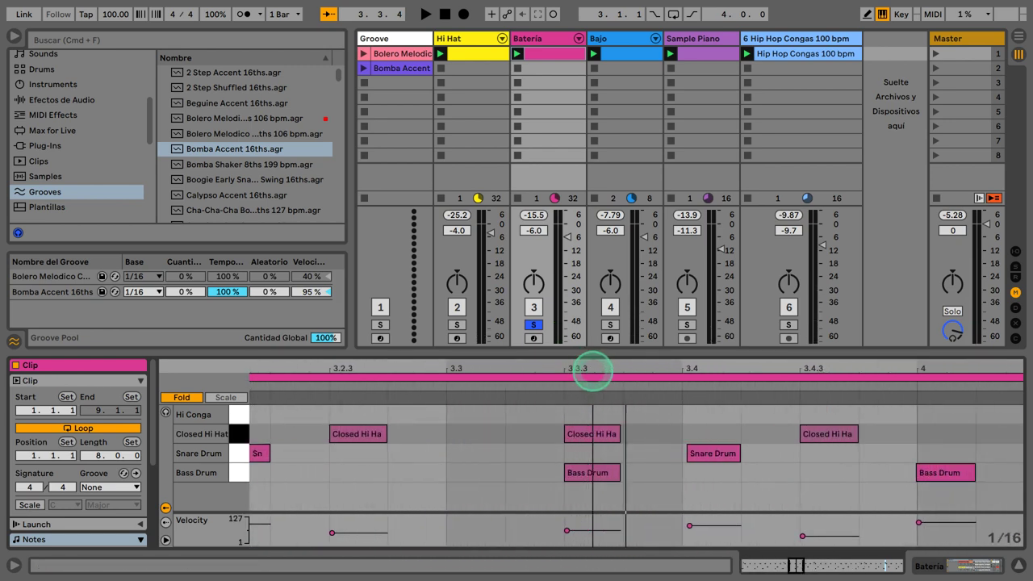
pyautogui.click(708, 454)
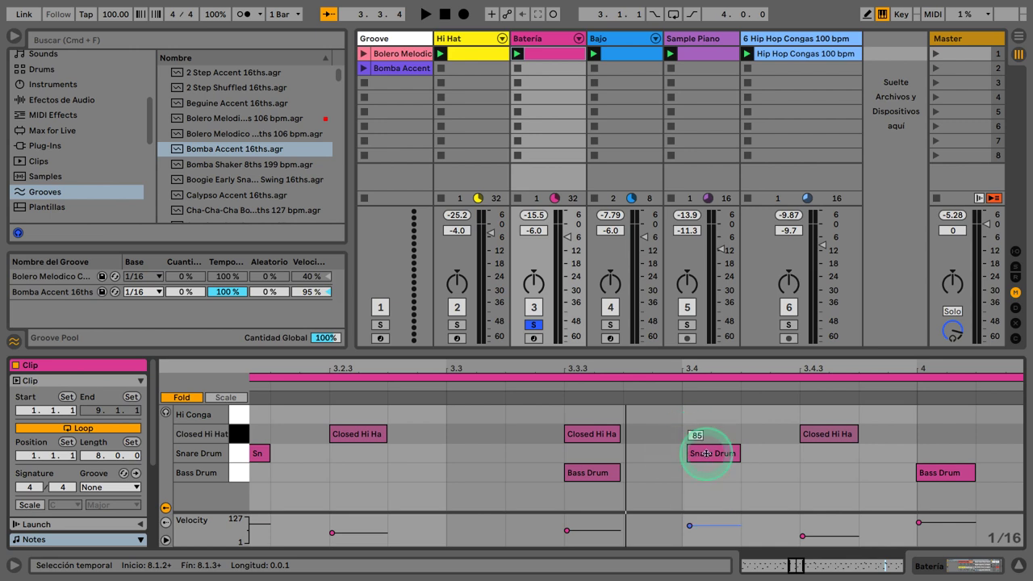
pyautogui.press('super+z')
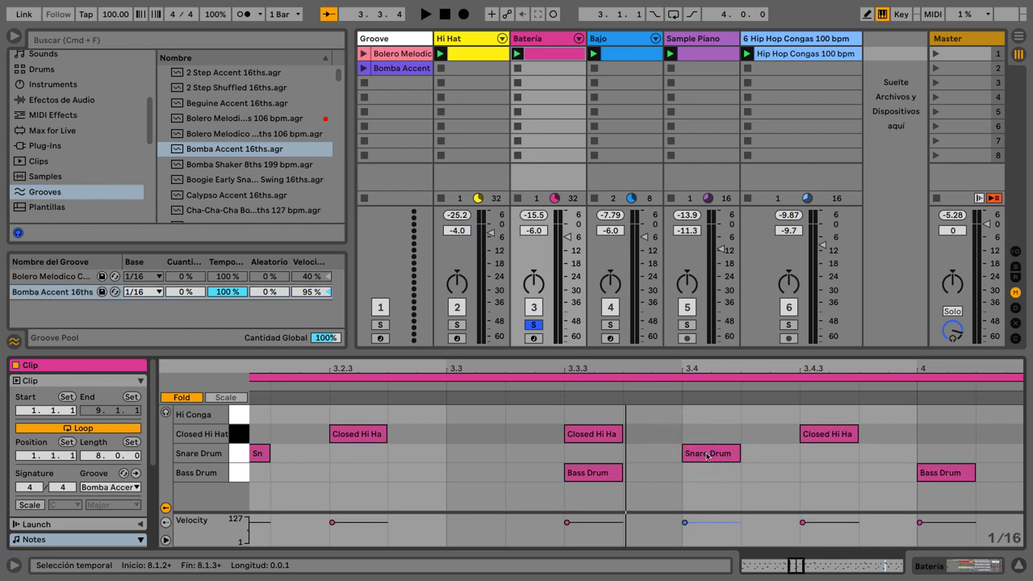
# - Solo the Bajo track and play its bass clip
pyautogui.click(624, 55)
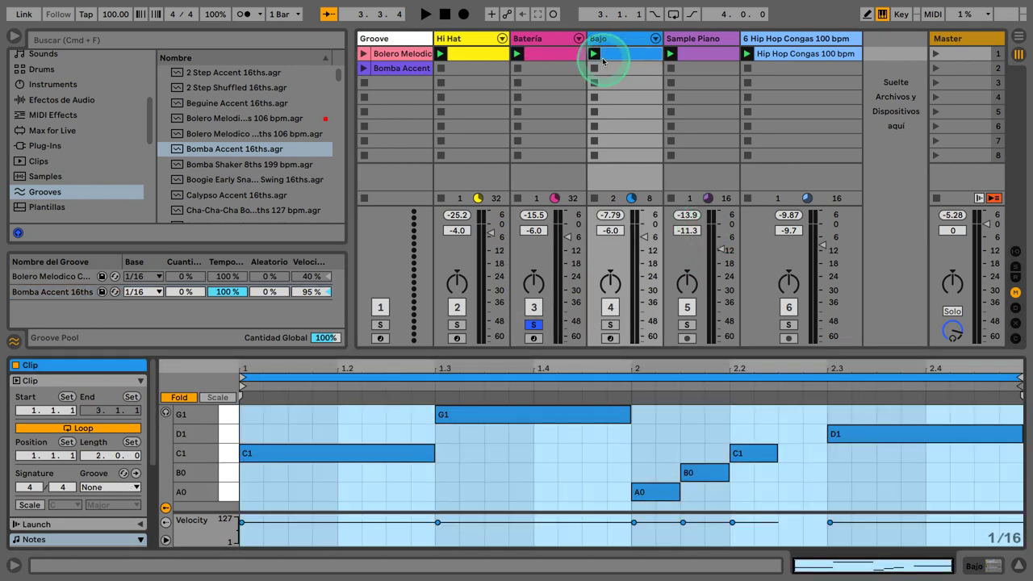
pyautogui.click(611, 325)
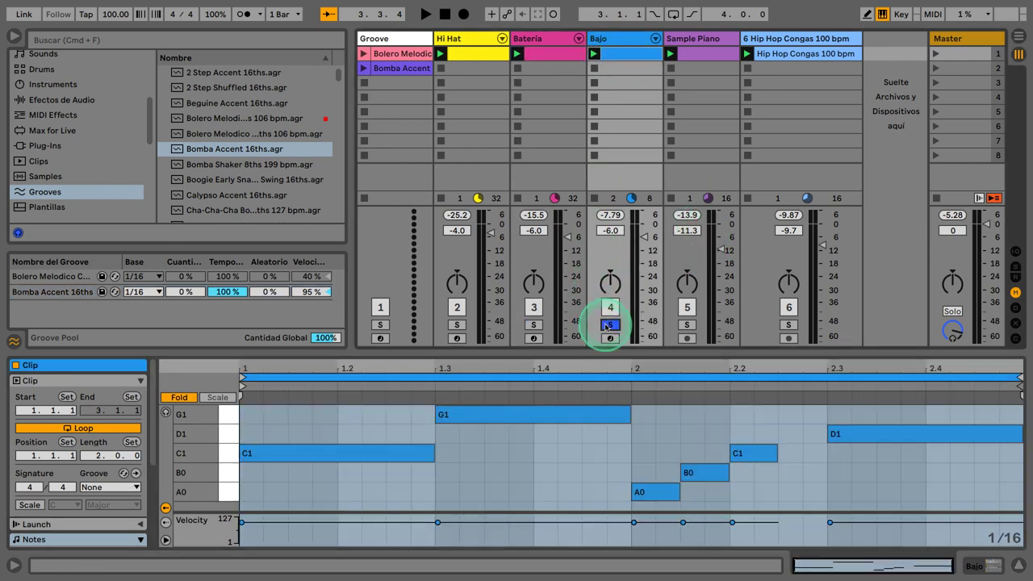
pyautogui.click(595, 53)
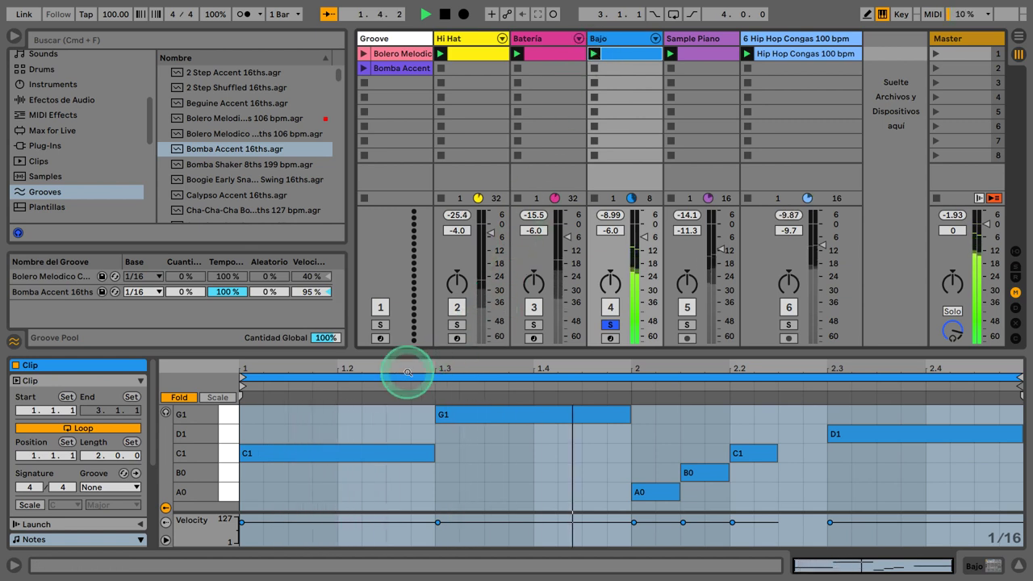
# - Assign the Bomba Accent 16ths groove to the playing bass clip and listen to its effect
pyautogui.click(122, 491)
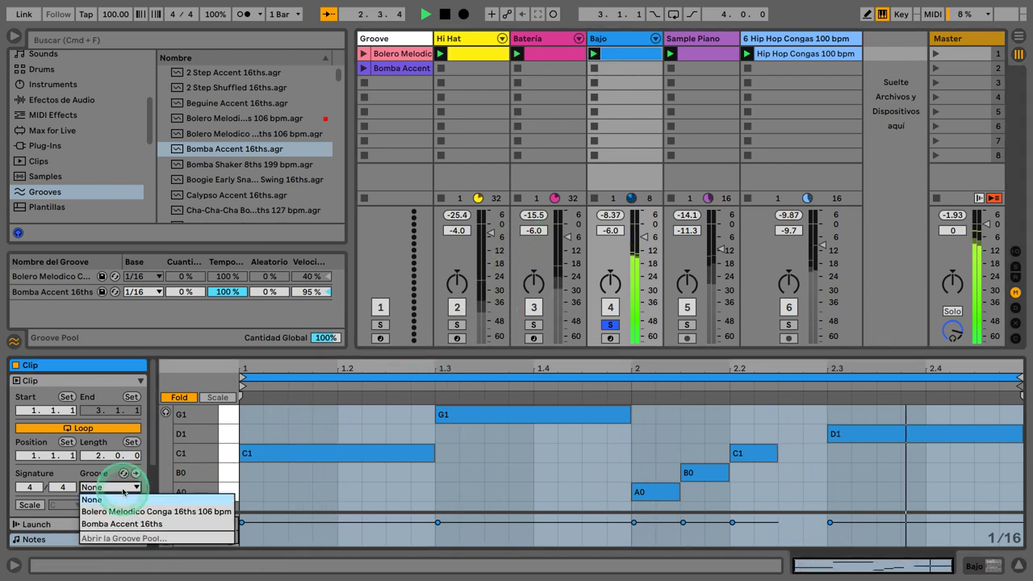
pyautogui.click(118, 525)
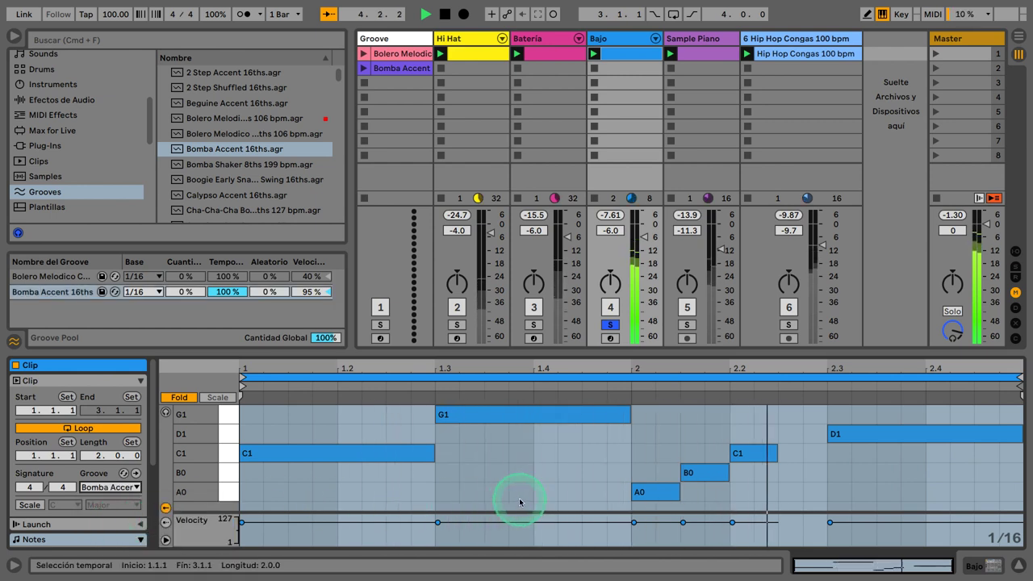
pyautogui.click(703, 474)
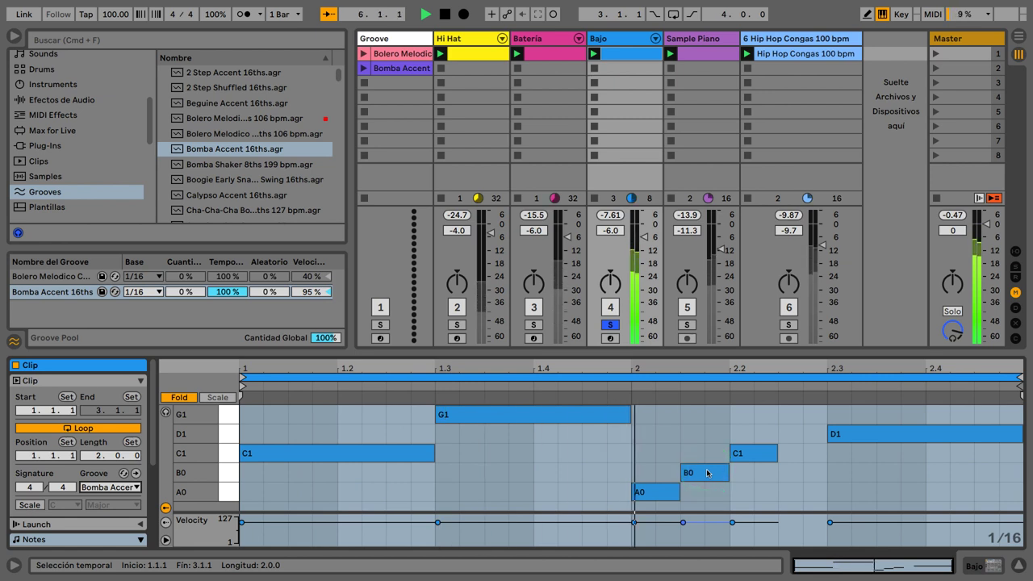
pyautogui.click(323, 466)
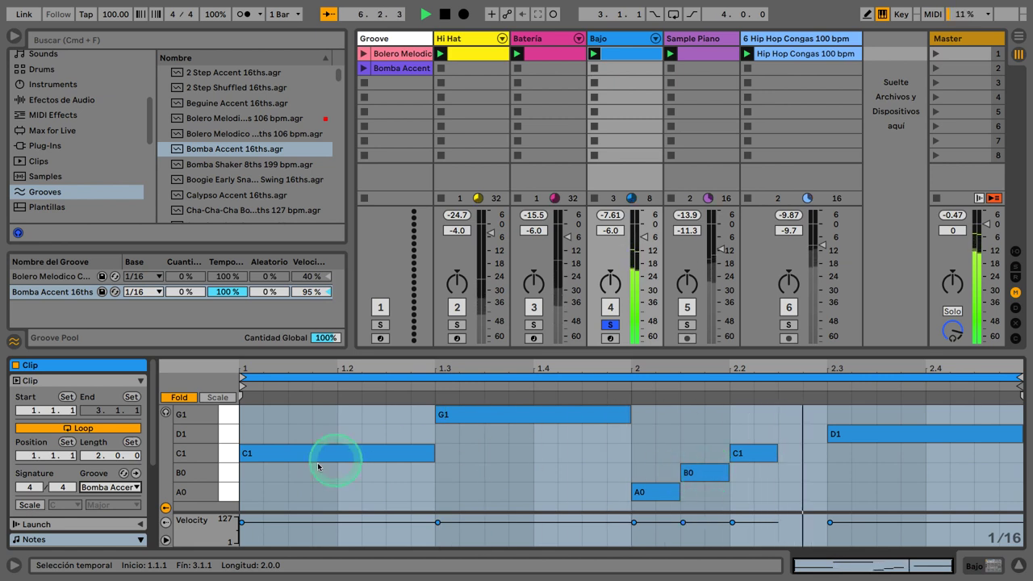
# - Try committing the Bomba Accent 16ths groove to the bass clip, inspect the B0 note's velocity, and undo the commit
pyautogui.click(136, 474)
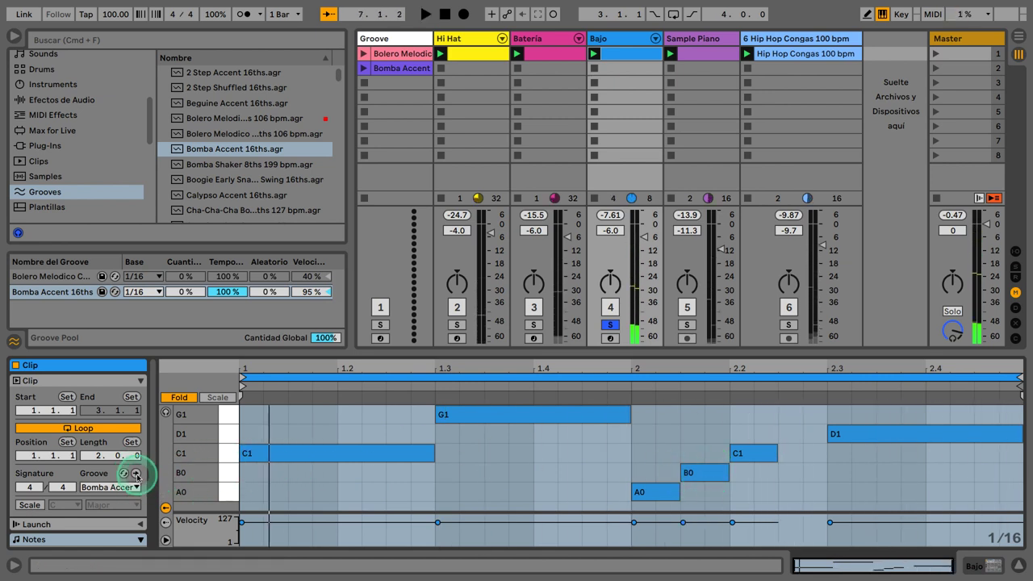
pyautogui.moveTo(682, 522); pyautogui.dragTo(682, 536)
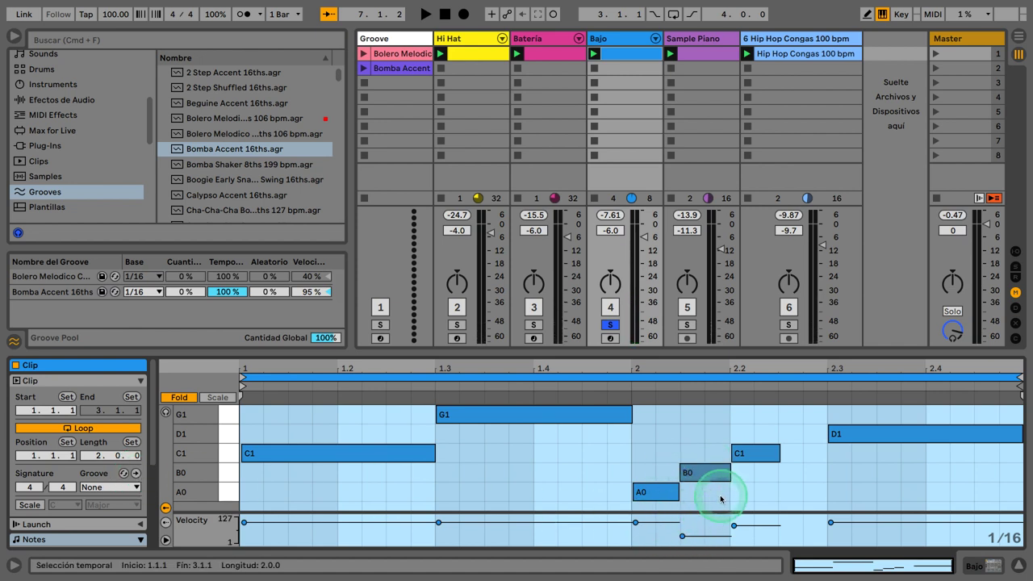
pyautogui.click(698, 536)
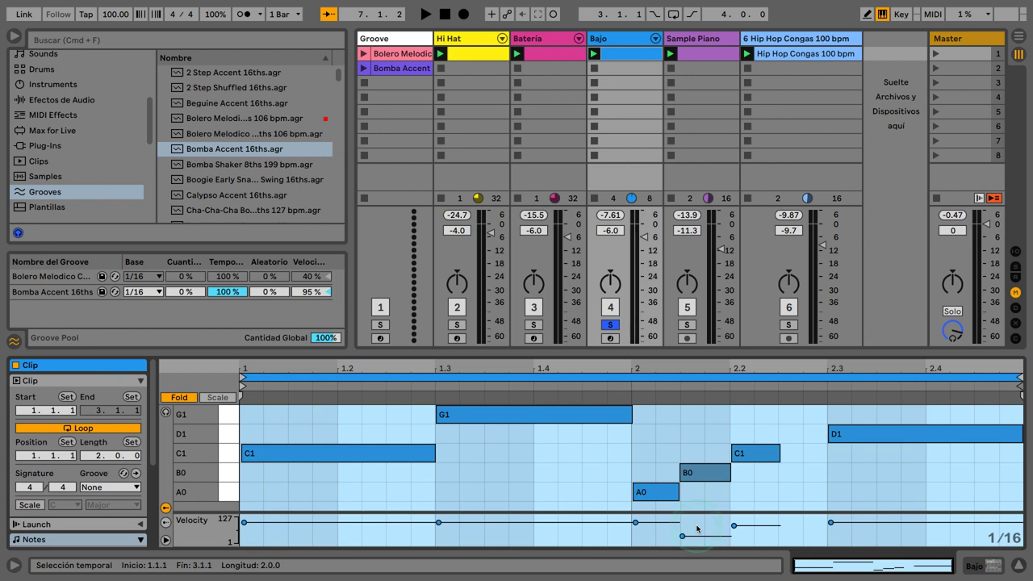
pyautogui.press('super+z')
pyautogui.press('super+z')
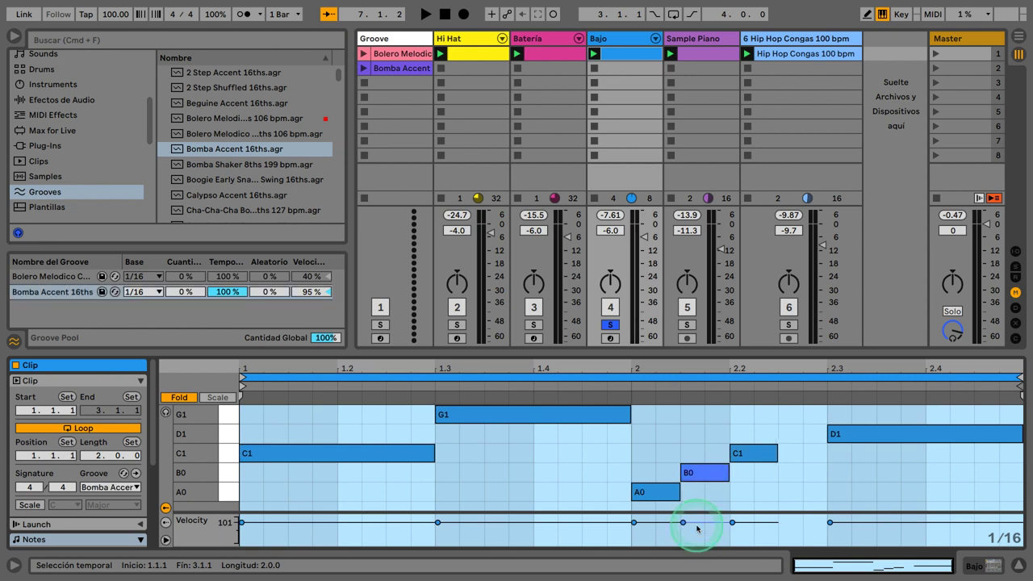
# - Solo the Sample Piano track and play its audio clip
pyautogui.click(701, 60)
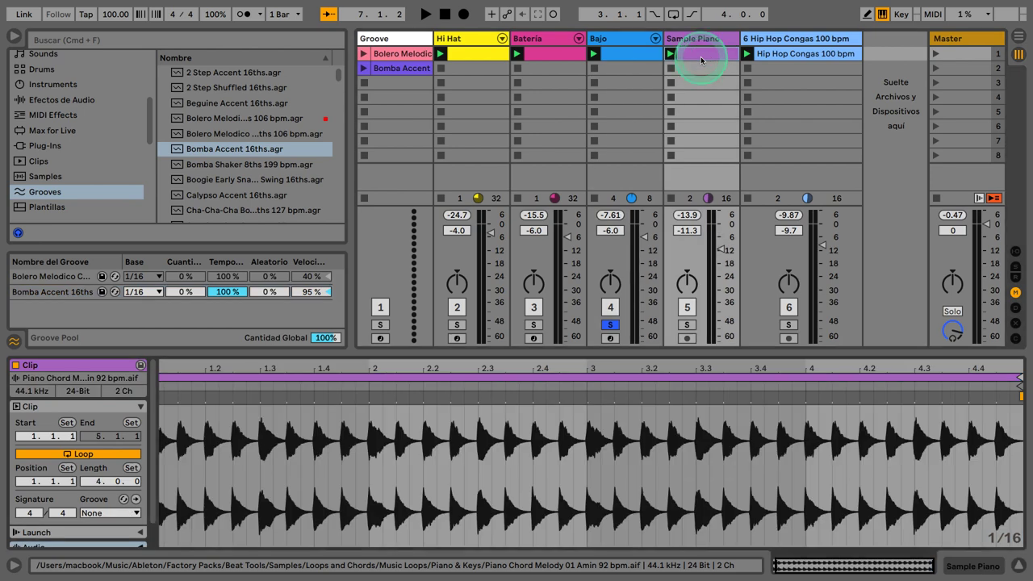
pyautogui.click(686, 324)
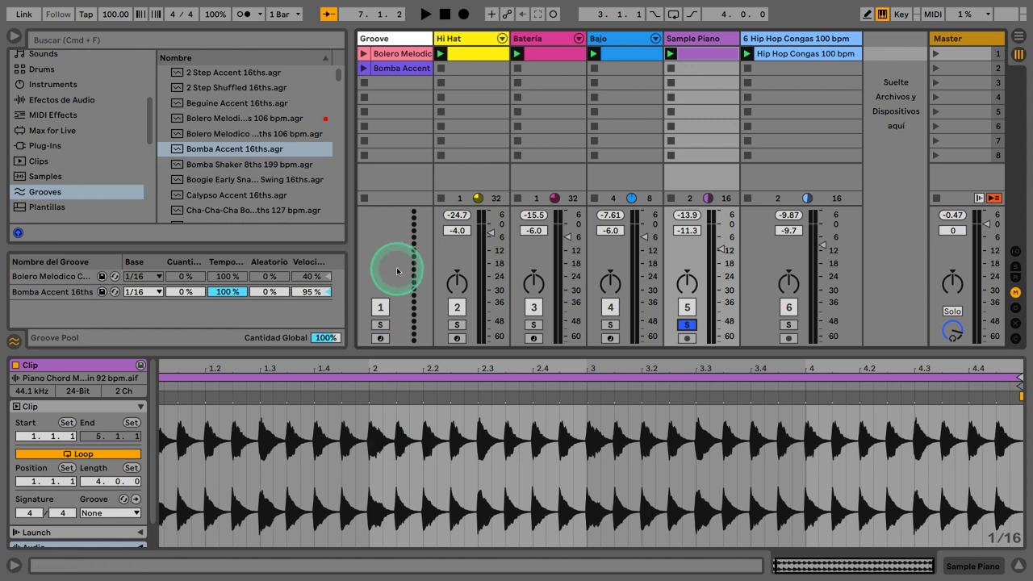
pyautogui.click(669, 54)
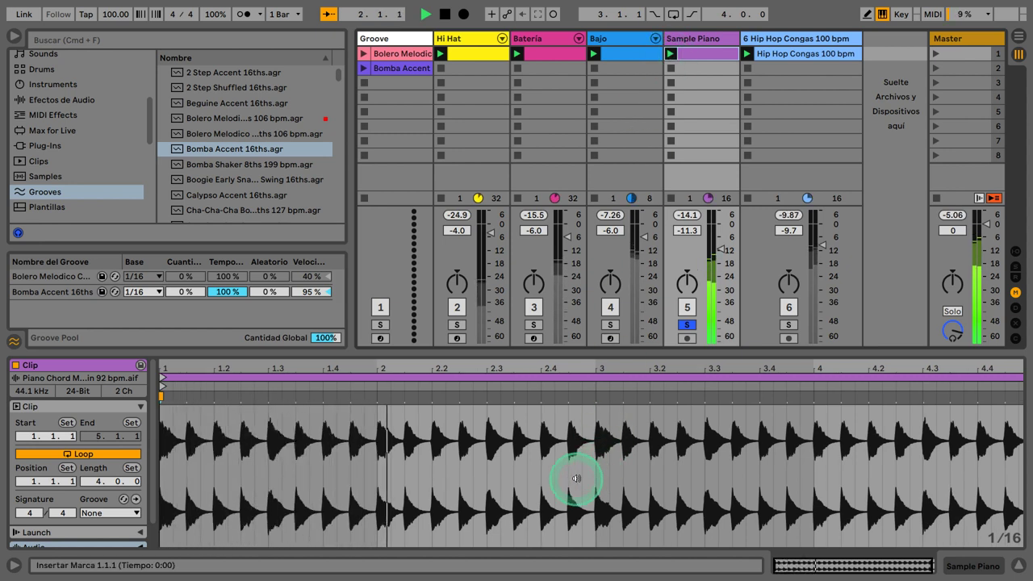
# - Assign the Bomba Accent 16ths groove to the playing piano clip, listen to its effect, and check the groove's timing amount
pyautogui.click(112, 512)
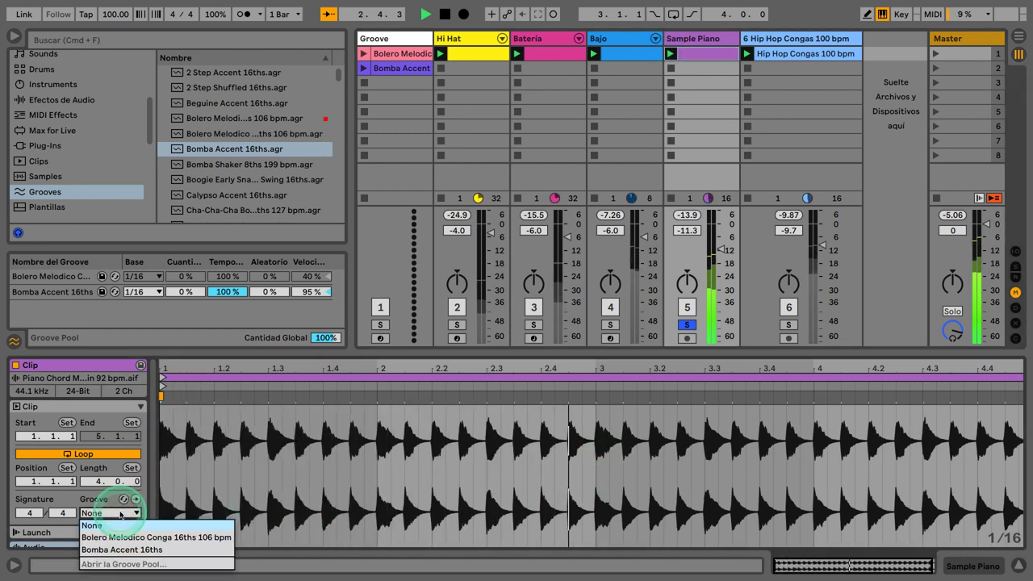
pyautogui.click(113, 549)
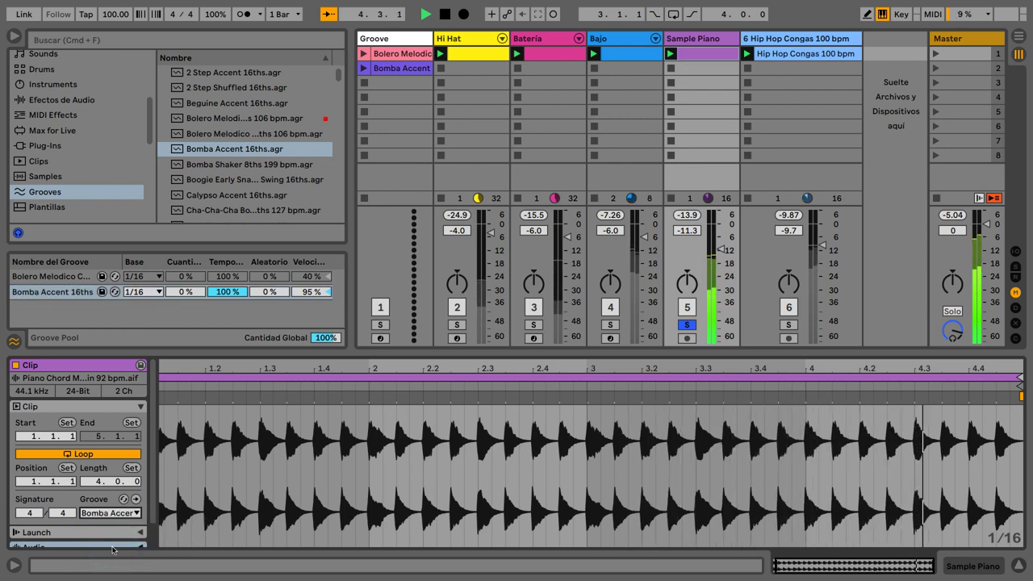
pyautogui.click(116, 519)
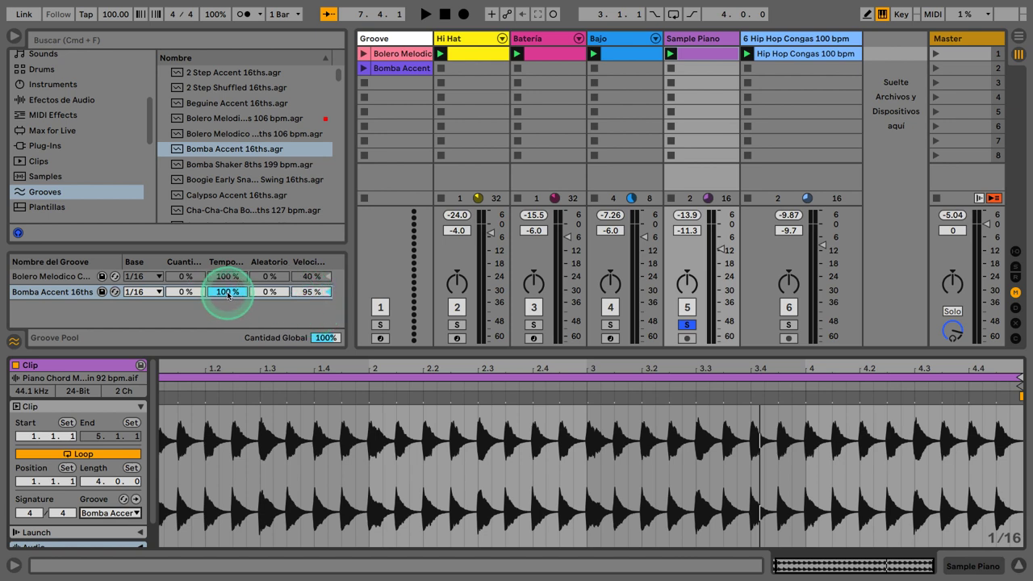
pyautogui.moveTo(229, 296)
pyautogui.mouseDown()
pyautogui.moveTo(228, 321)
pyautogui.moveTo(228, 294)
pyautogui.mouseUp()
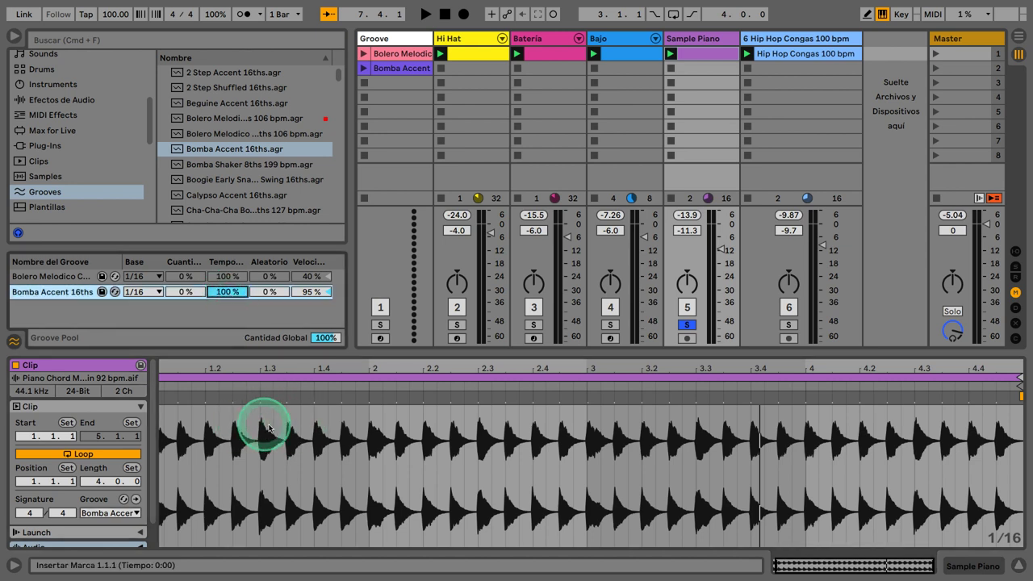
# - Try committing the Bomba Accent 16ths groove to the piano clip, inspect the warp markers around beat 1.3, and undo the commit
pyautogui.moveTo(260, 369)
pyautogui.mouseDown()
pyautogui.moveTo(282, 394)
pyautogui.moveTo(254, 395)
pyautogui.mouseUp()
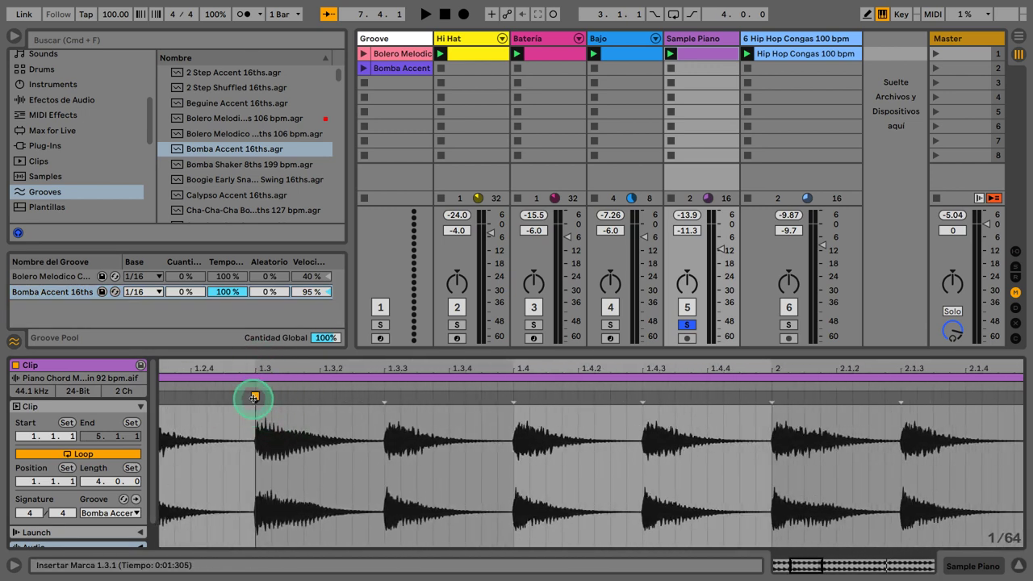
pyautogui.click(123, 499)
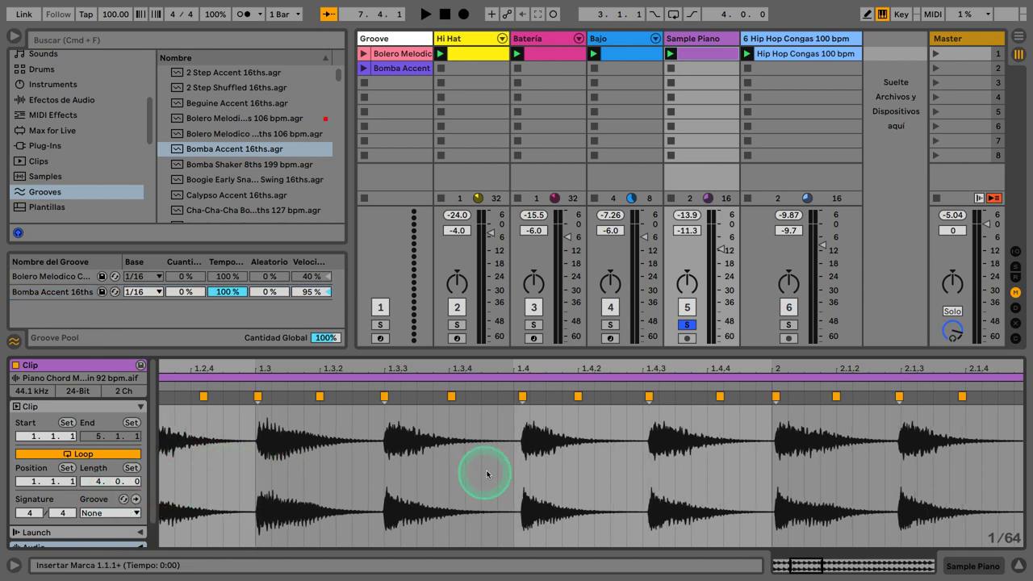
pyautogui.moveTo(259, 367); pyautogui.dragTo(258, 368)
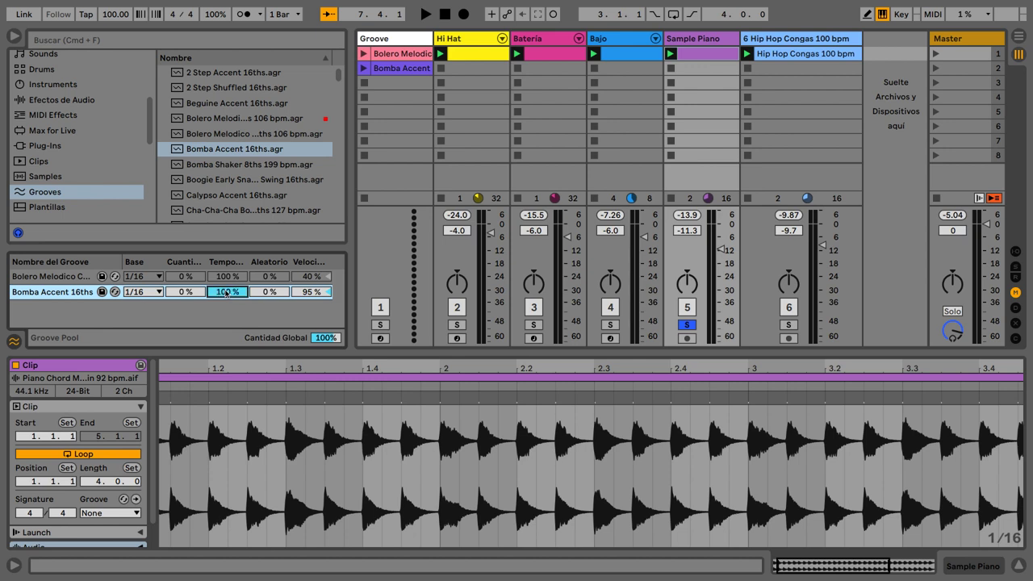
# - Audition the piano clip while trying the Bomba Accent 16ths groove's timing amount, and set the groove's velocity to 100%
pyautogui.press('space')
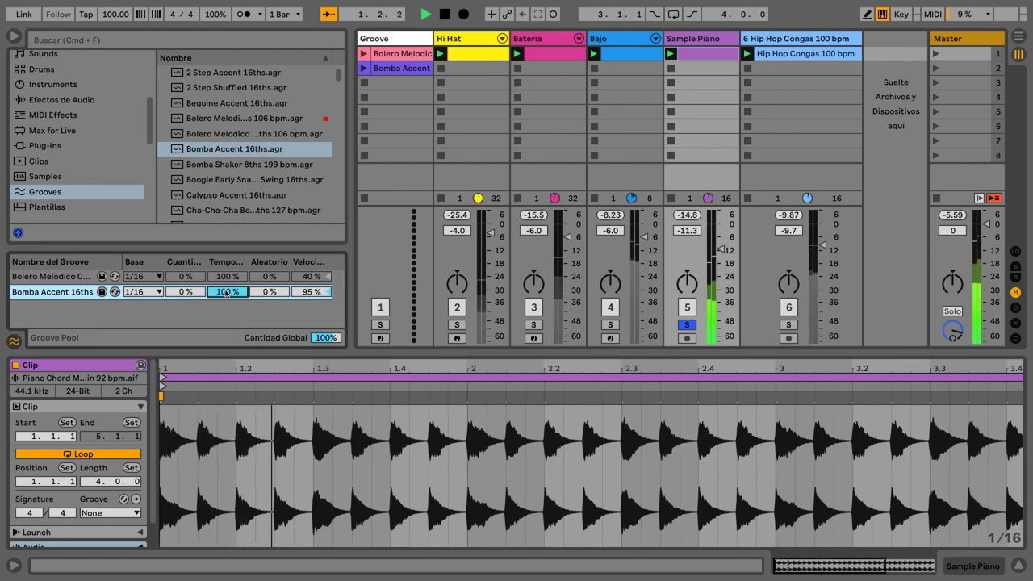
pyautogui.click(226, 292)
pyautogui.moveTo(226, 292); pyautogui.dragTo(226, 292)
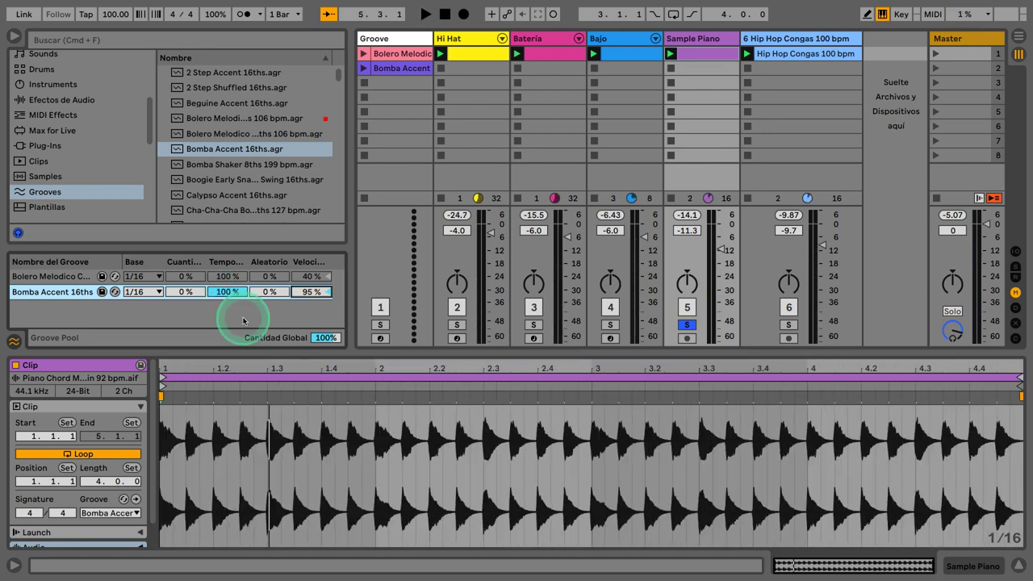
pyautogui.click(304, 313)
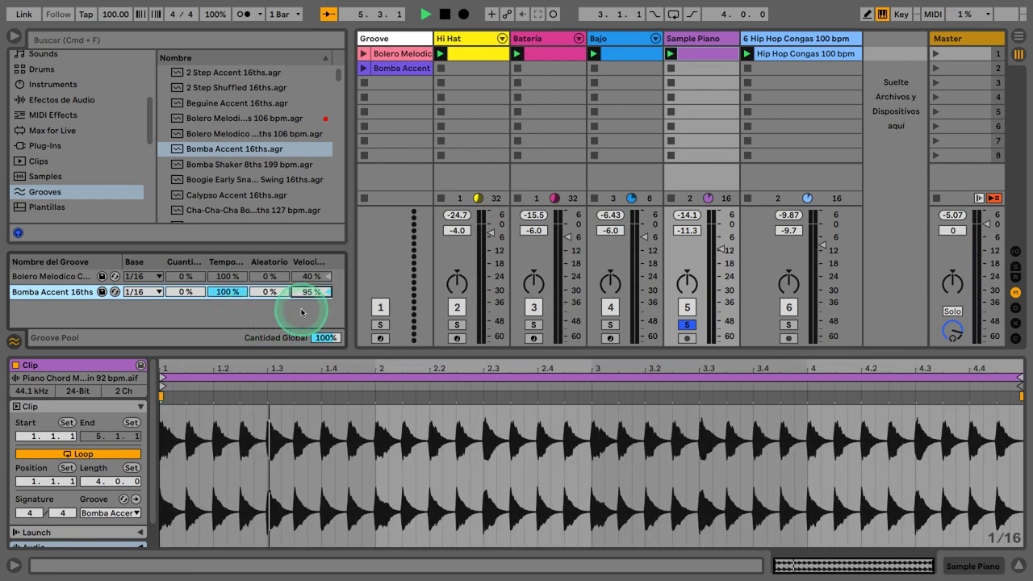
pyautogui.press('space')
pyautogui.moveTo(311, 292); pyautogui.dragTo(310, 292)
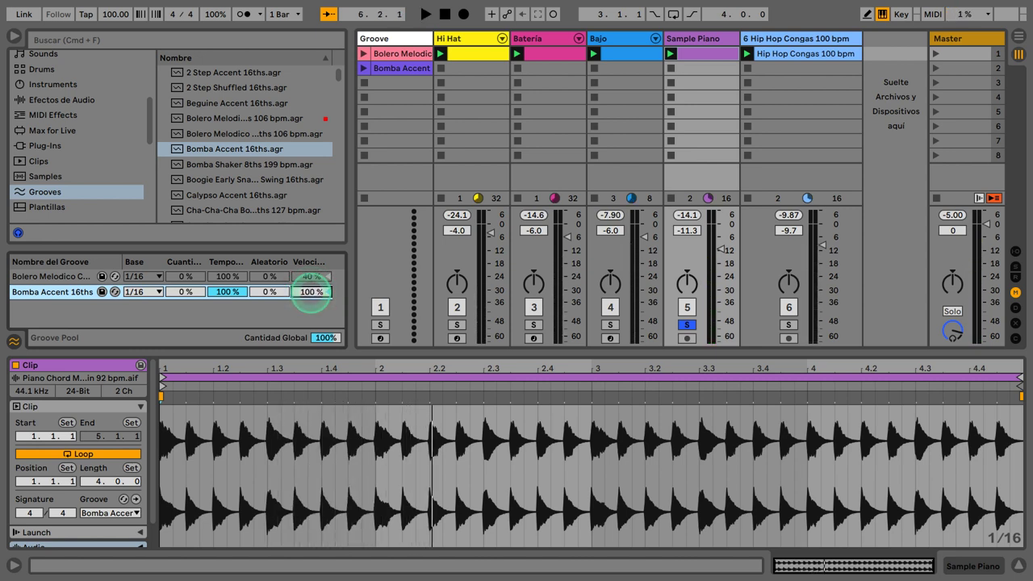
# - Try committing the groove to the piano clip again, inspect the clip's volume envelope, and undo the commit
pyautogui.click(136, 499)
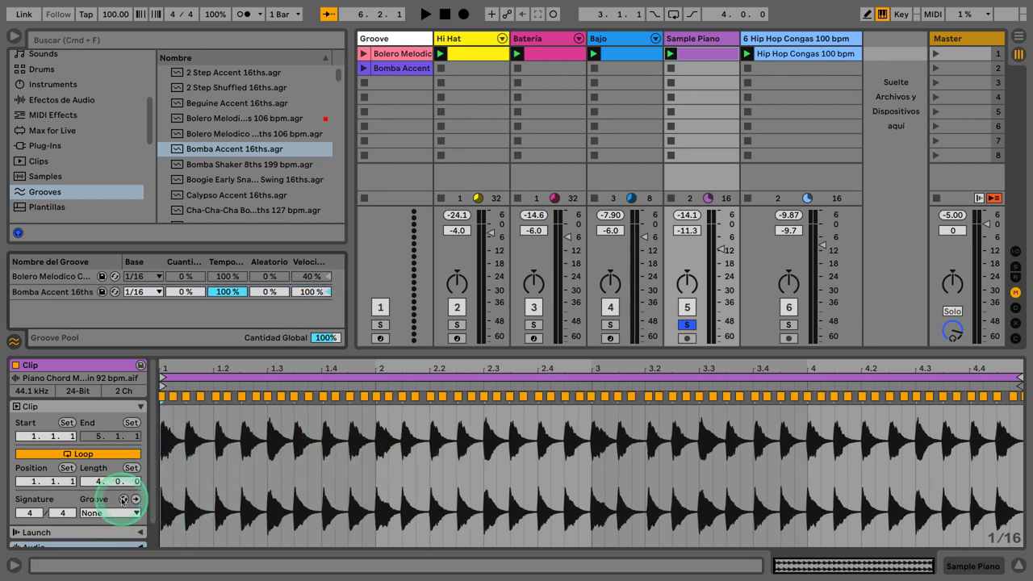
pyautogui.scroll(-1, 123, 500)
pyautogui.click(81, 541)
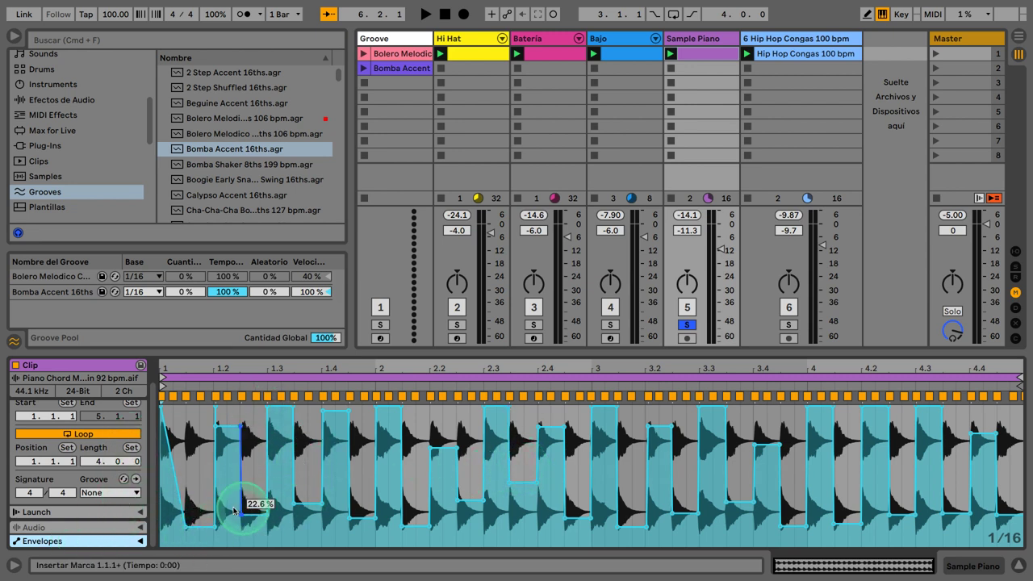
pyautogui.scroll(1, 125, 483)
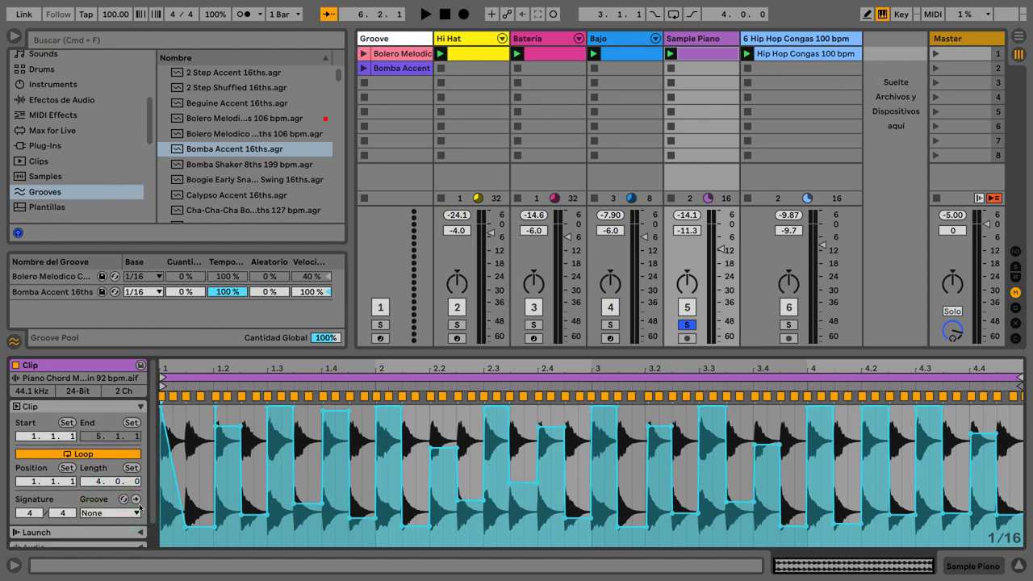
pyautogui.click(137, 501)
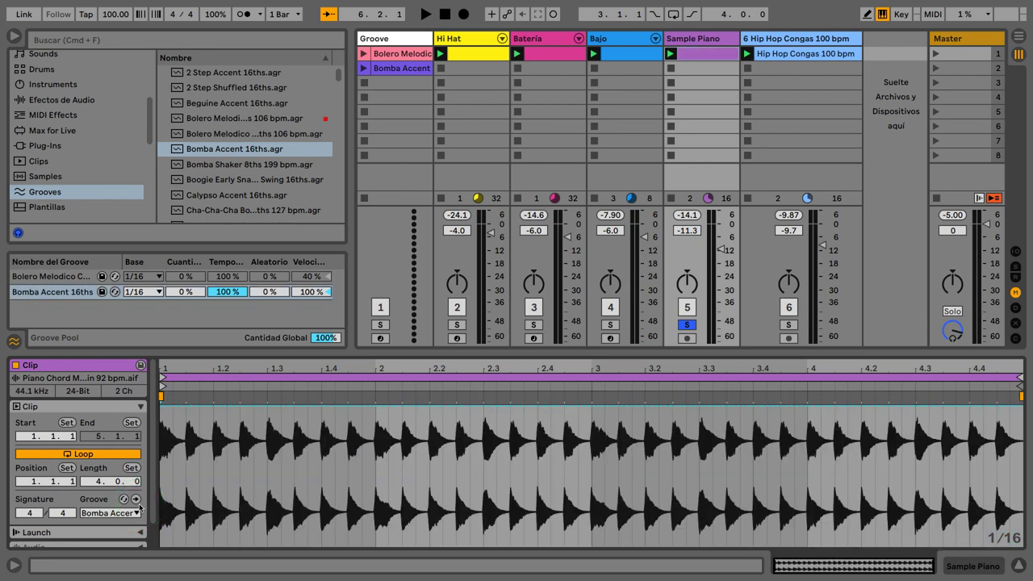
pyautogui.click(115, 515)
pyautogui.click(183, 515)
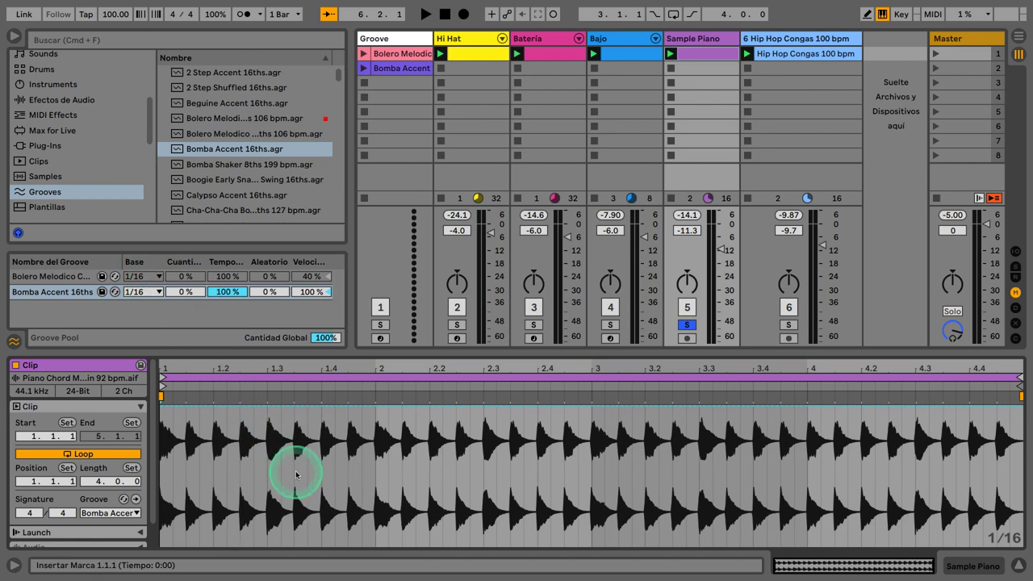
# - Review the piano clip's audio quantize settings and close the dialog without applying them
pyautogui.scroll(-2, 76, 536)
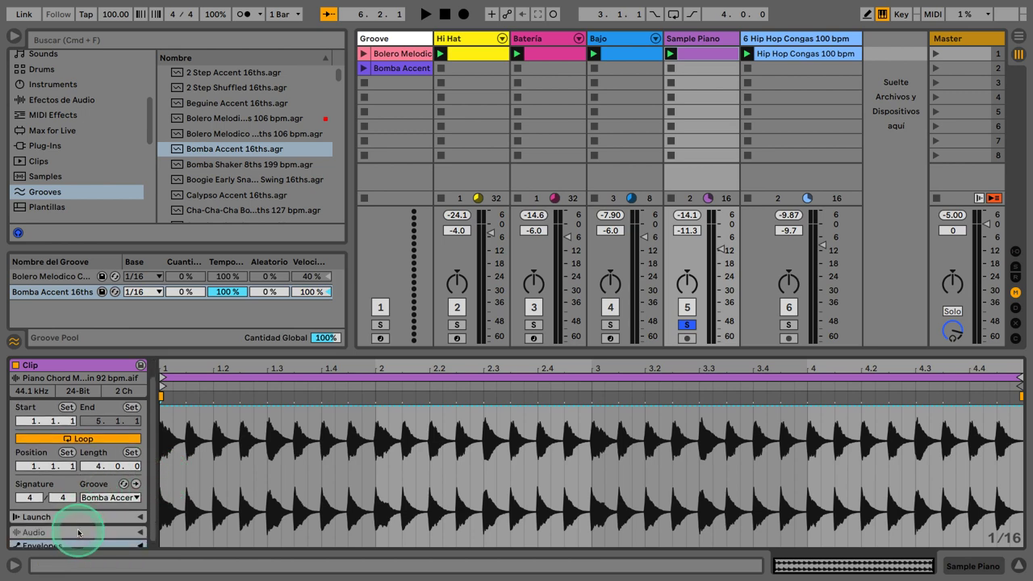
pyautogui.rightClick(307, 498)
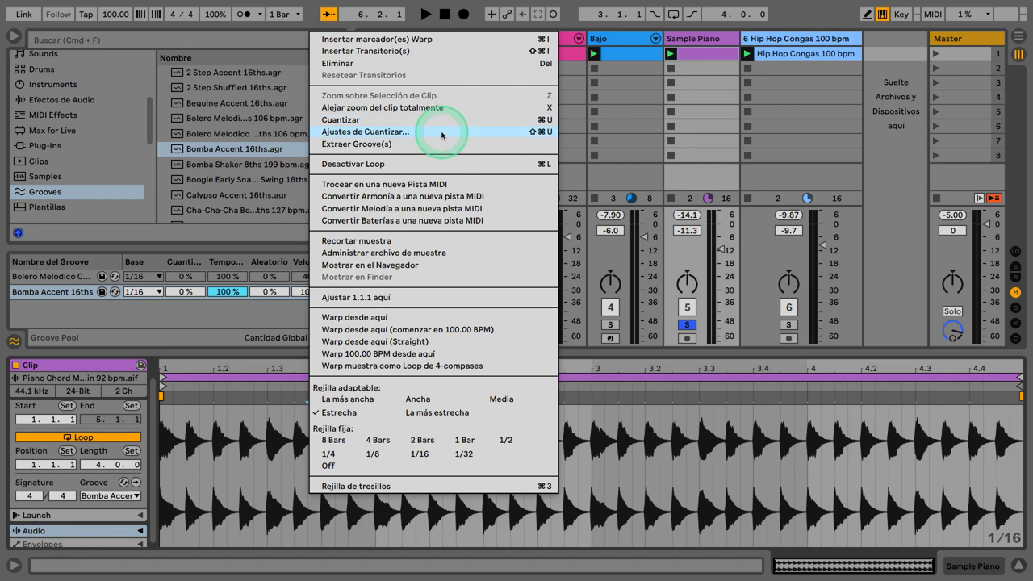
pyautogui.click(442, 133)
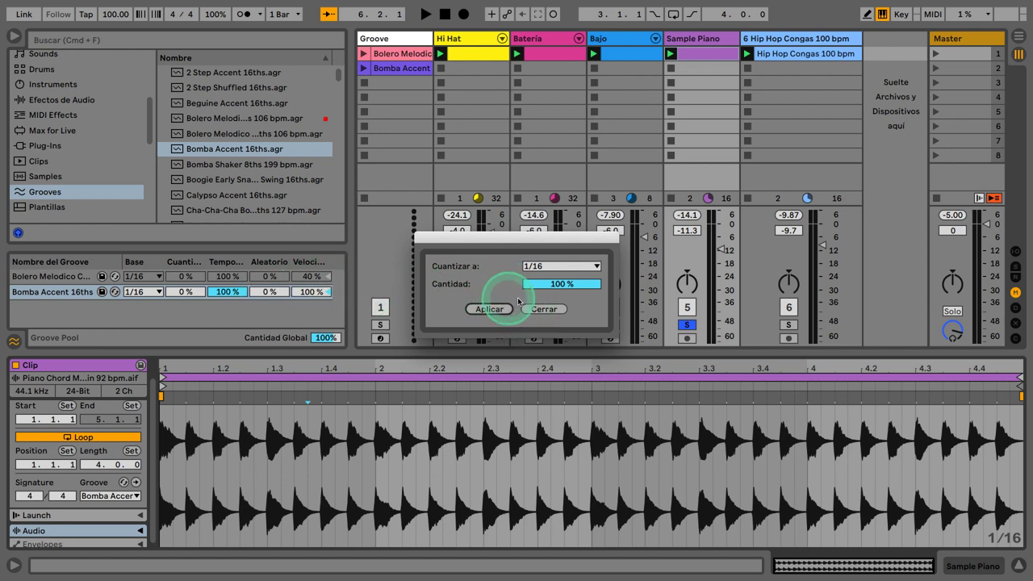
pyautogui.click(542, 309)
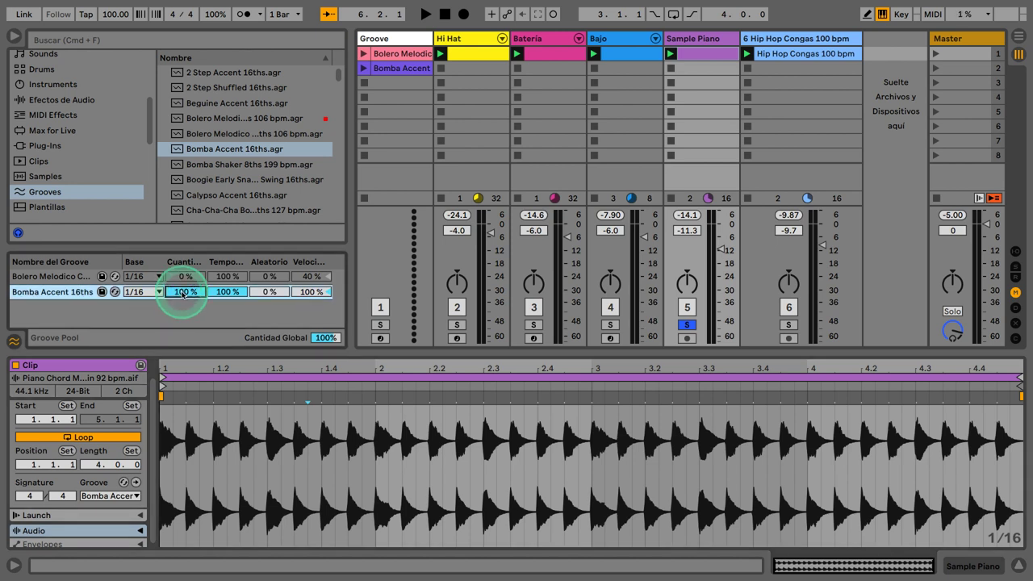
# - Set the Bomba Accent 16ths groove to 100% quantize on a 1/16 base and 59% random while auditioning the piano clip
pyautogui.click(141, 291)
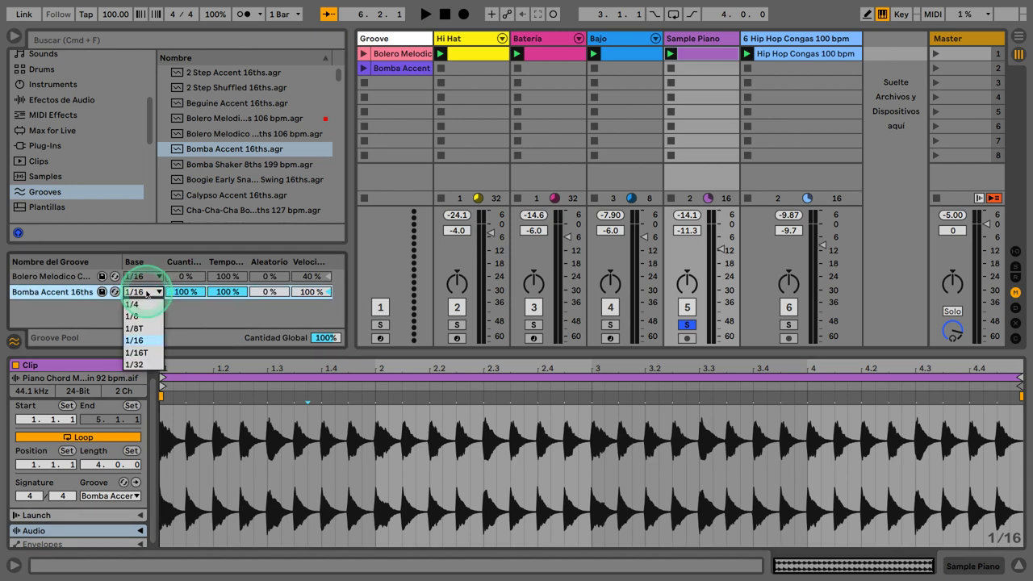
pyautogui.click(134, 340)
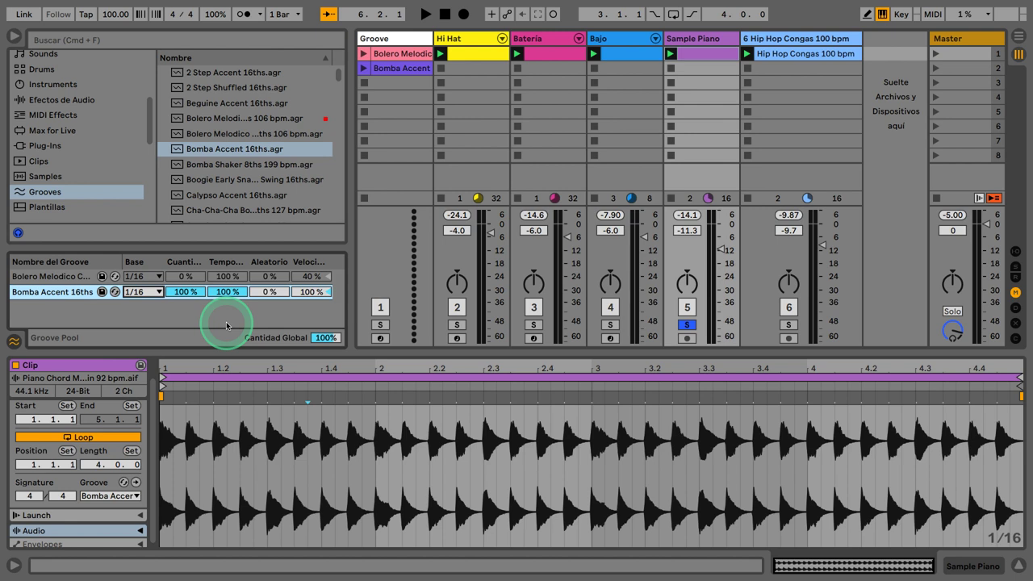
pyautogui.press('space')
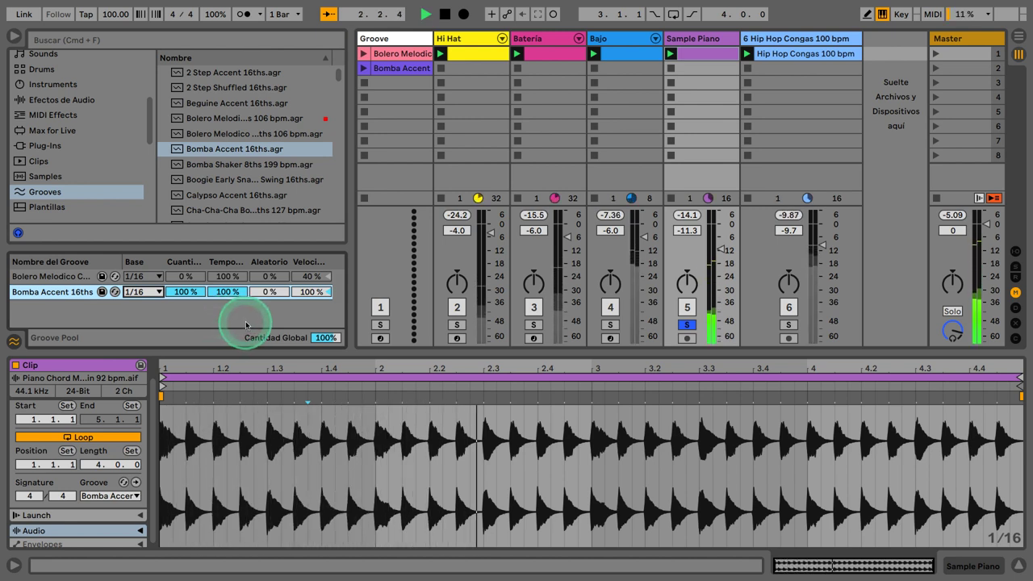
pyautogui.click(264, 294)
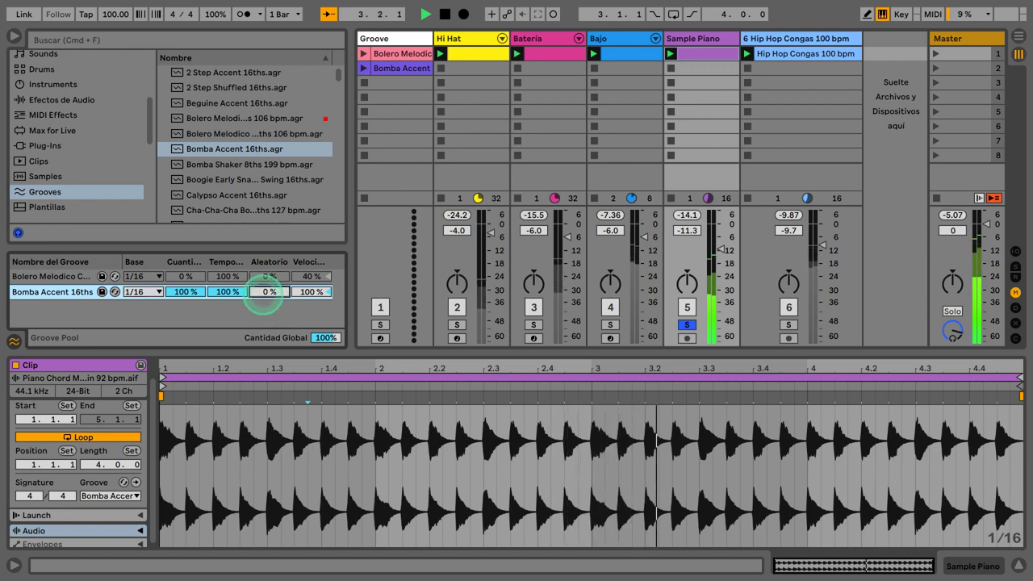
pyautogui.moveTo(264, 294); pyautogui.dragTo(264, 293)
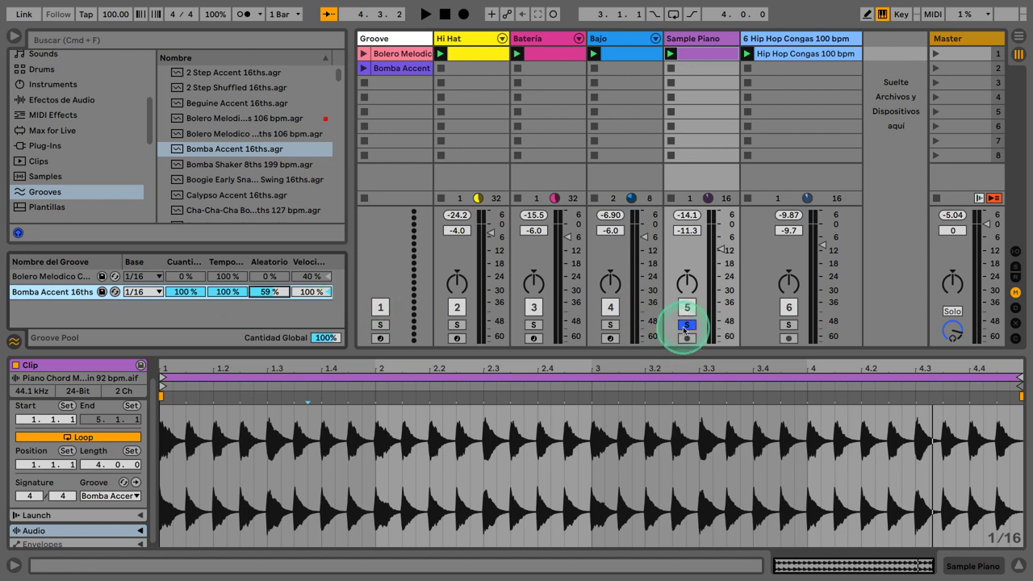
# - Solo the Hip Hop Congas track, play its clip to hear the original groove, and stop playback
pyautogui.click(788, 324)
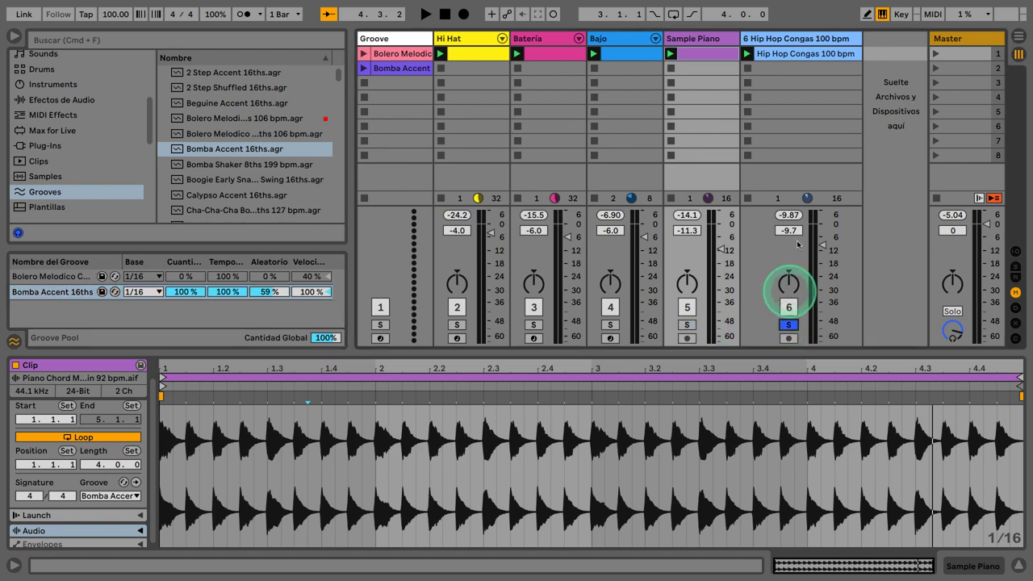
pyautogui.click(795, 54)
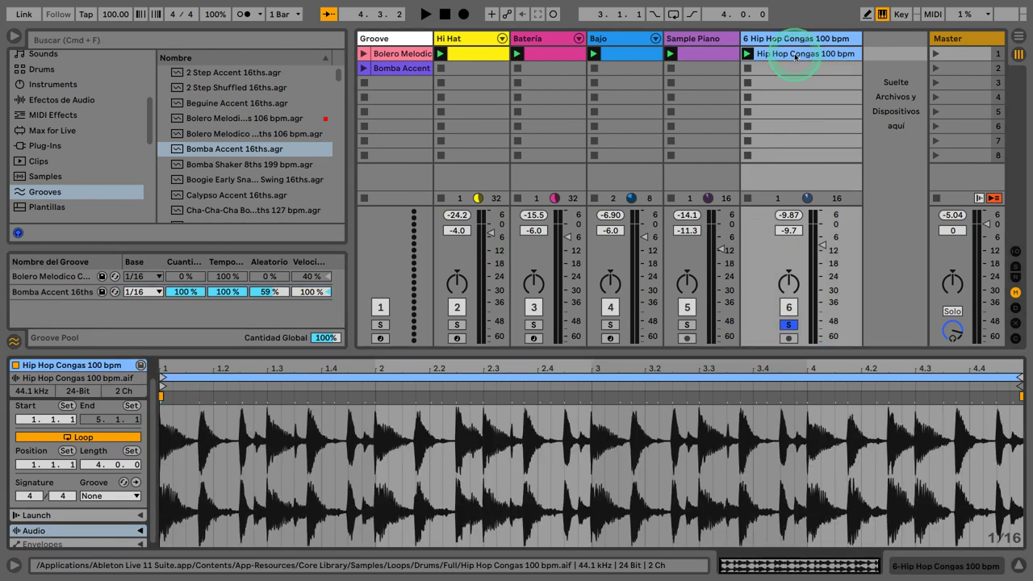
pyautogui.click(748, 54)
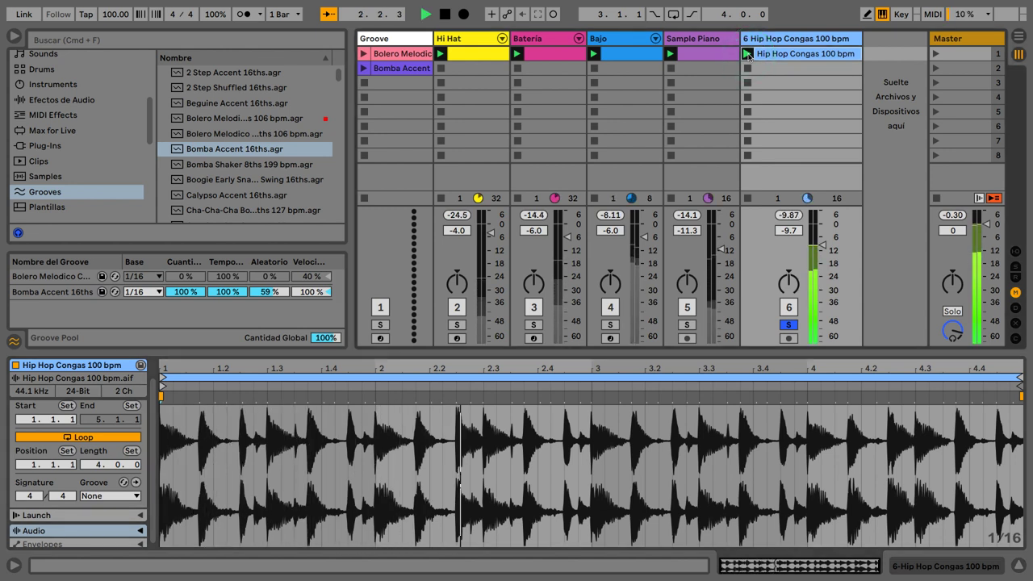
pyautogui.press('space')
# - Extract the groove from the Hip Hop Congas 100 bpm clip into the Groove Pool
pyautogui.click(778, 55)
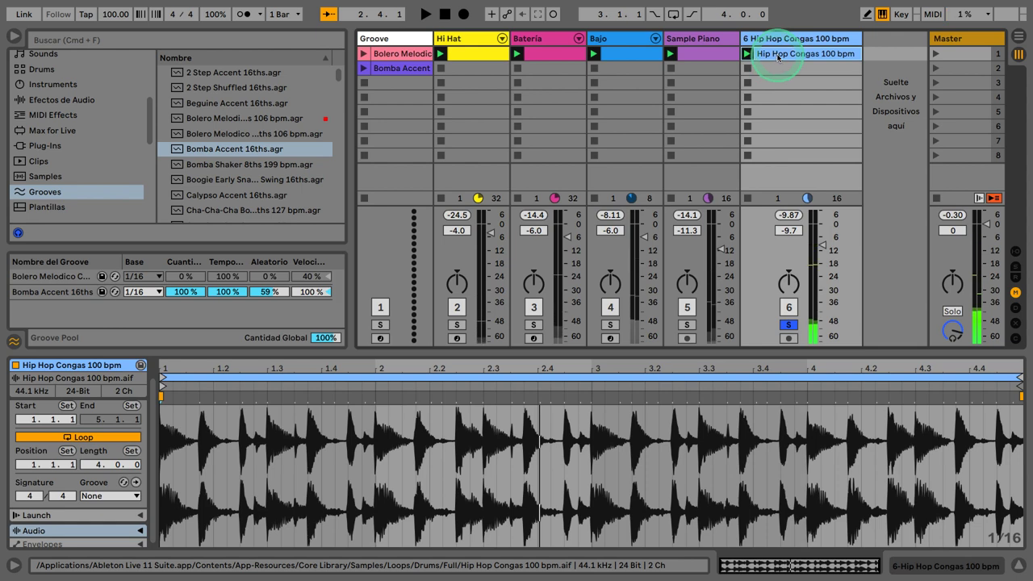
pyautogui.rightClick(778, 56)
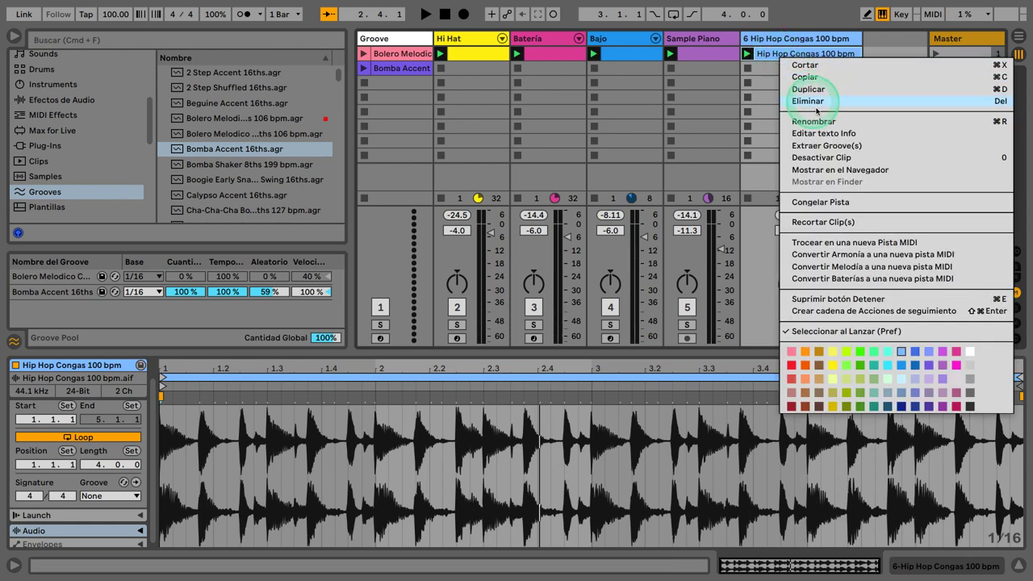
pyautogui.click(818, 146)
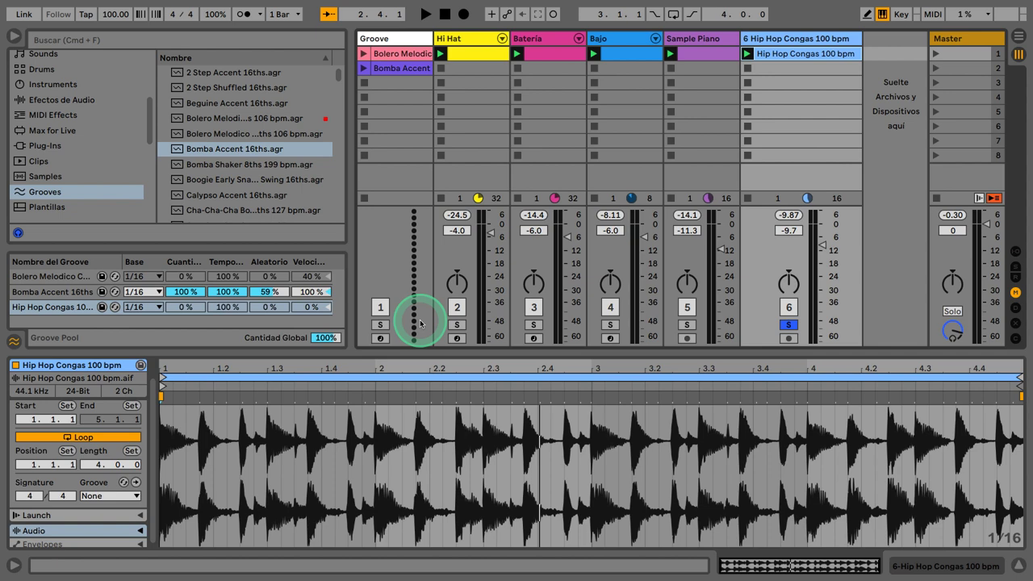
# - Assign the Hip Hop Congas 100 bpm groove to the Sample Piano clip
pyautogui.click(692, 55)
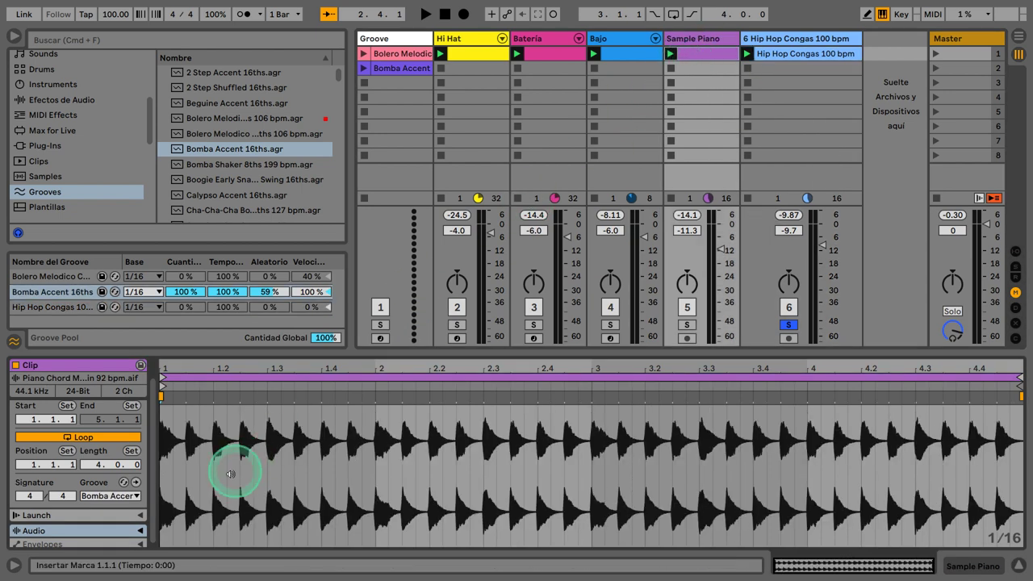
pyautogui.click(112, 495)
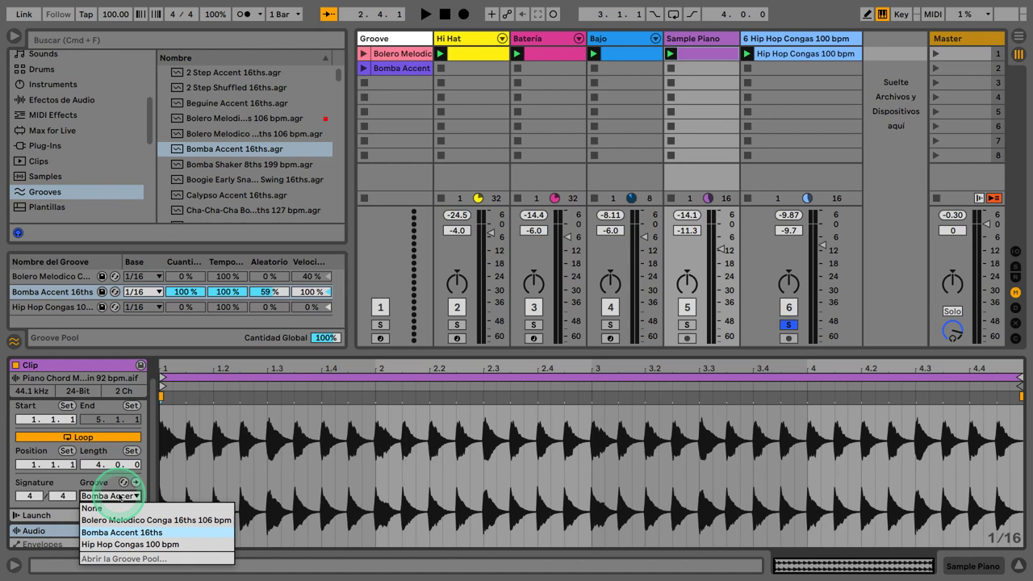
pyautogui.click(117, 543)
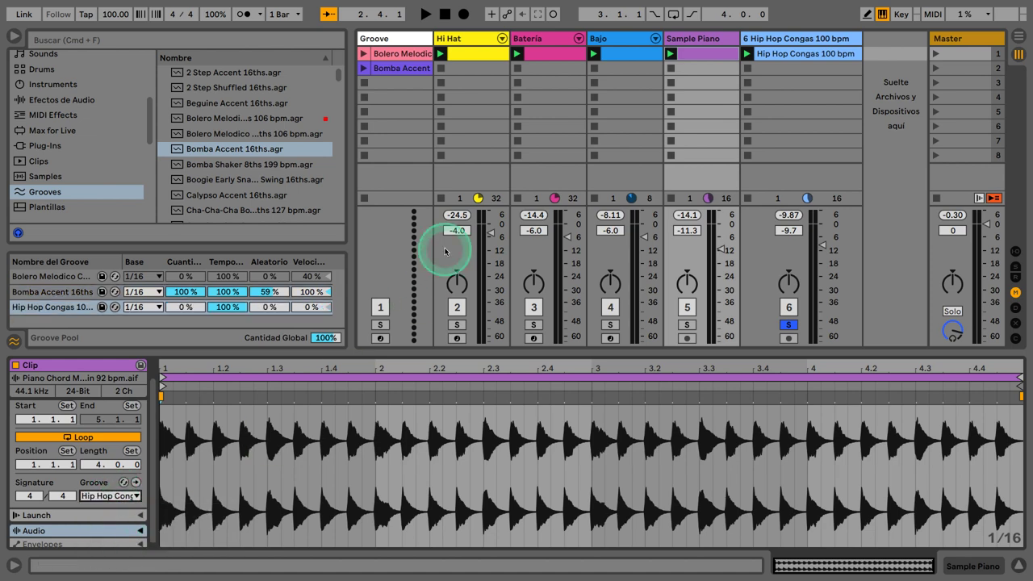
# - Apply the Hip Hop Congas 100 bpm groove to the Hi Hat, Batería, Bajo and Sample Piano clips together
pyautogui.click(481, 55)
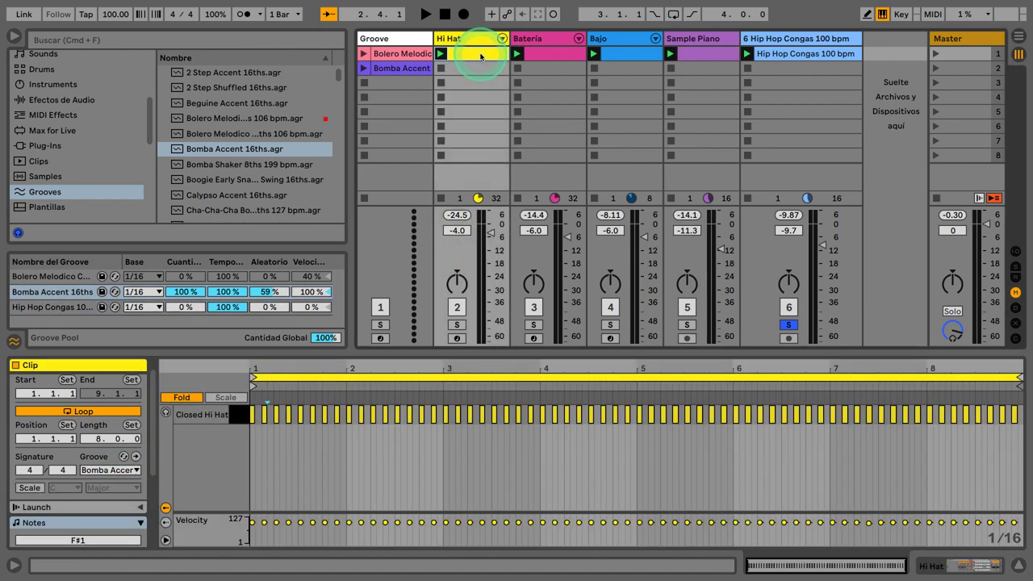
pyautogui.keyDown('shift'); pyautogui.click(697, 55); pyautogui.keyUp('shift')
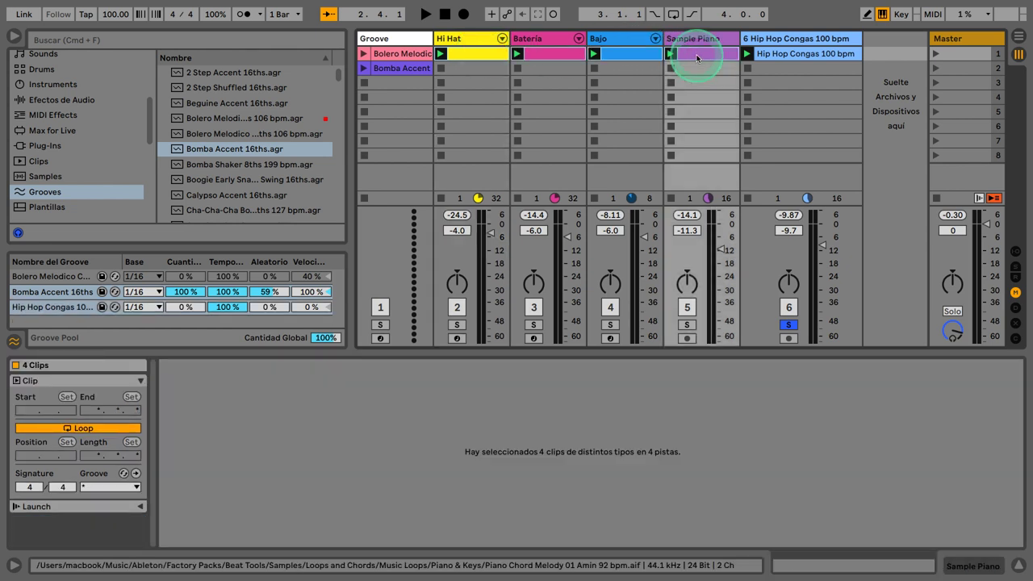
pyautogui.click(127, 487)
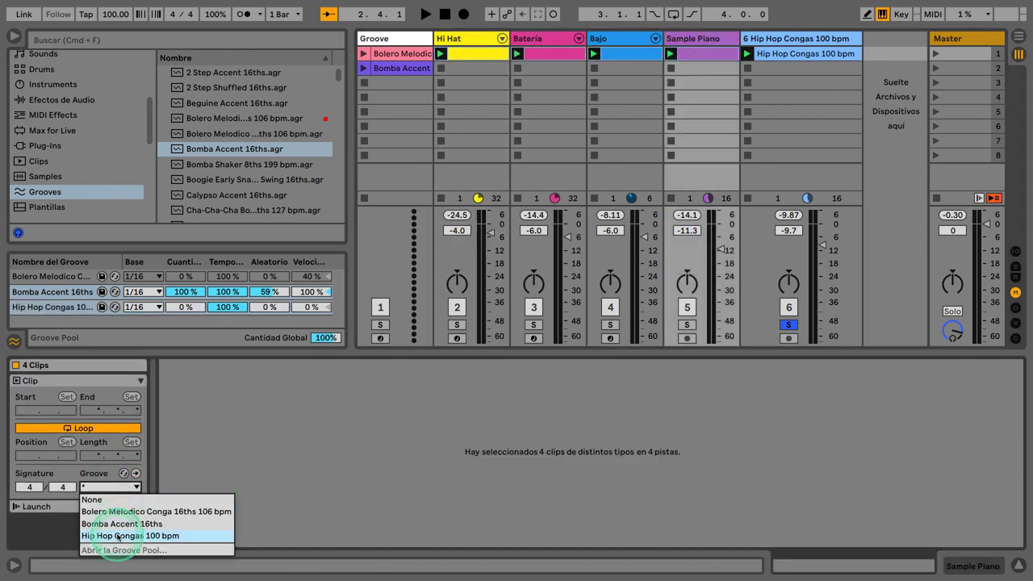
pyautogui.click(117, 535)
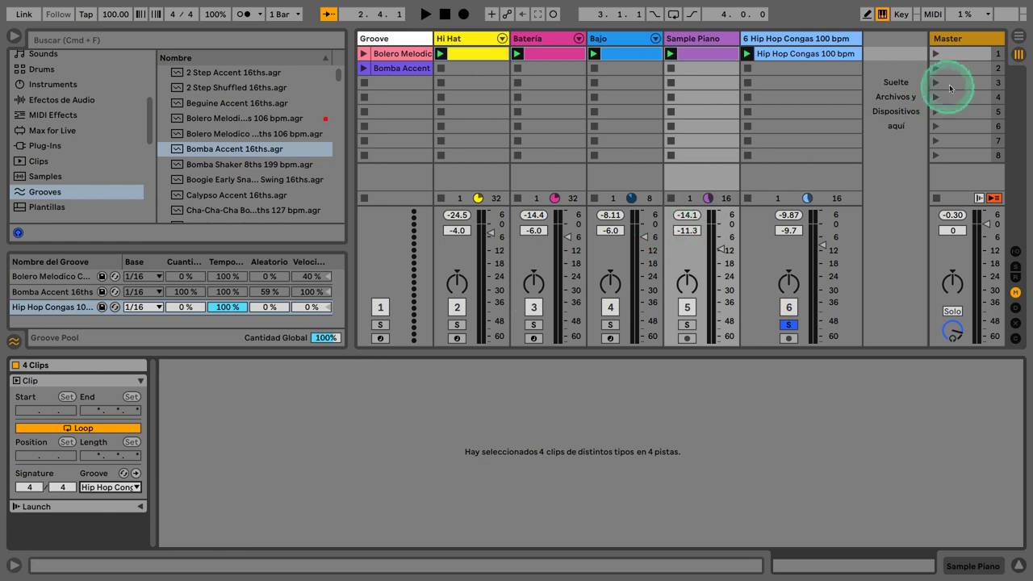
# - Unsolo the Hip Hop Congas track, launch scene 1 to hear all clips with the shared groove, and stop playback
pyautogui.click(789, 326)
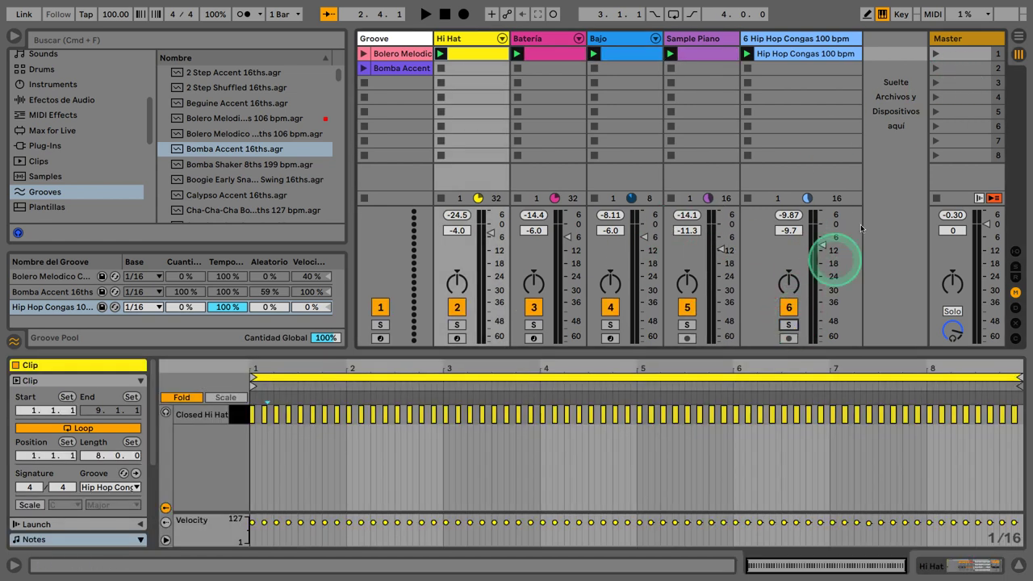
pyautogui.click(937, 54)
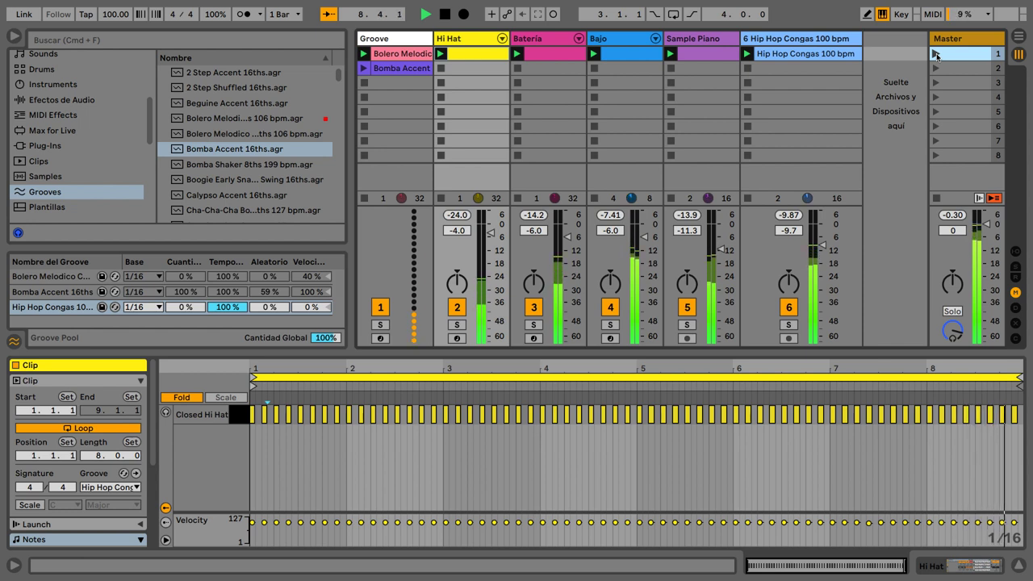
pyautogui.press('space')
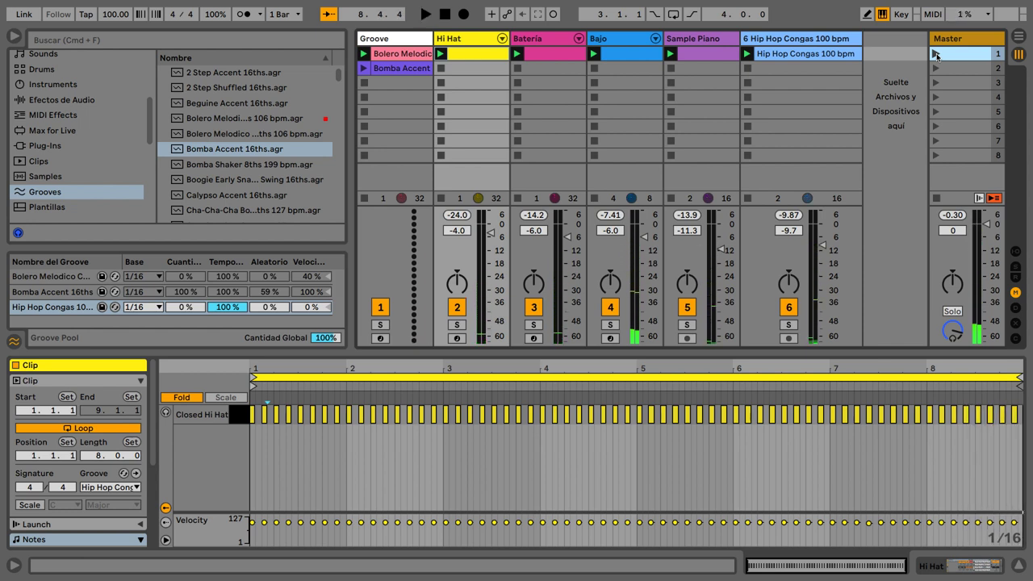